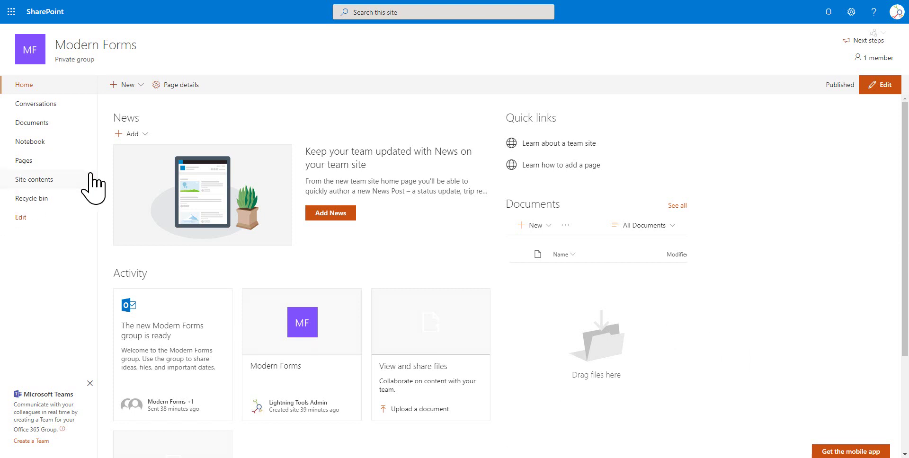
# - Go to Site contents to reach the Expense Reporting list
pyautogui.click(38, 181)
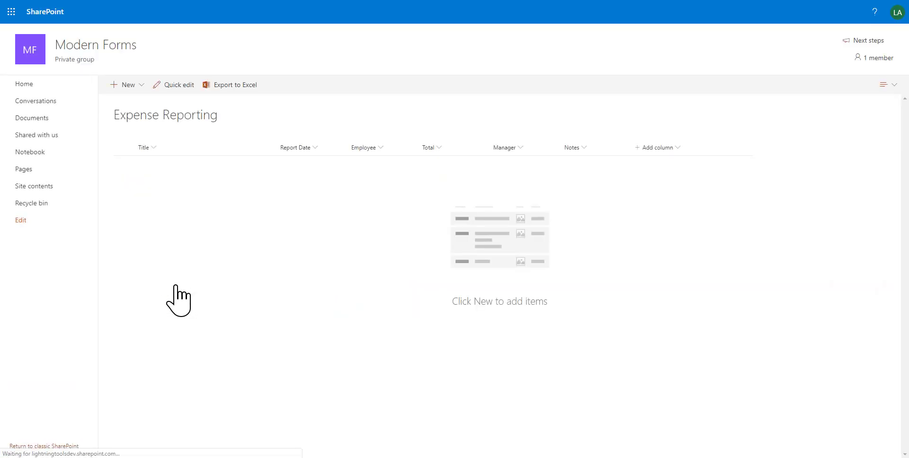
pyautogui.click(125, 85)
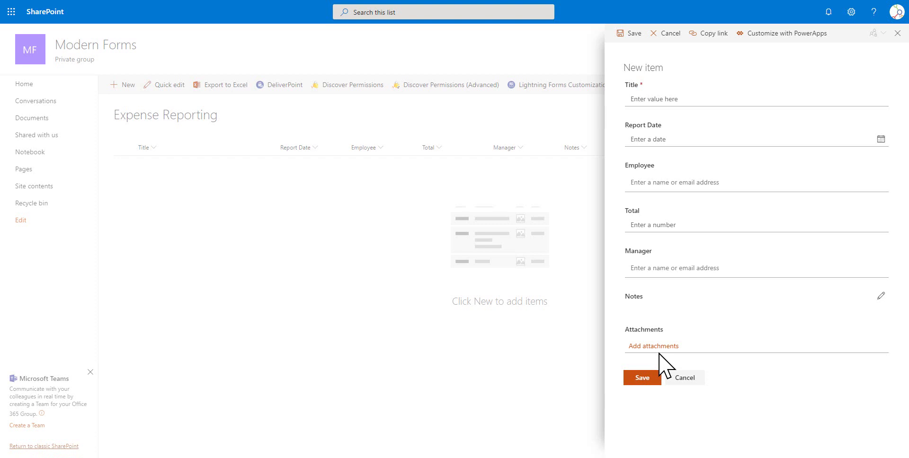
# - Discard the open new-item form and return via Home to Site contents
pyautogui.click(685, 379)
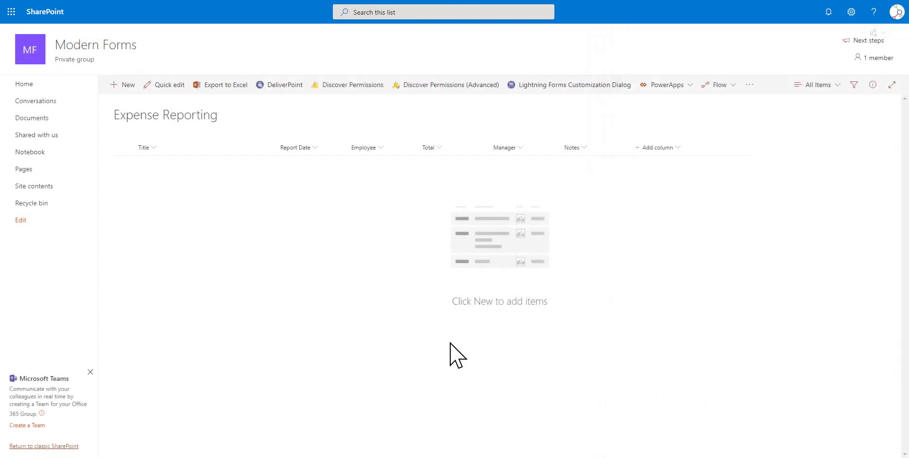
pyautogui.click(27, 85)
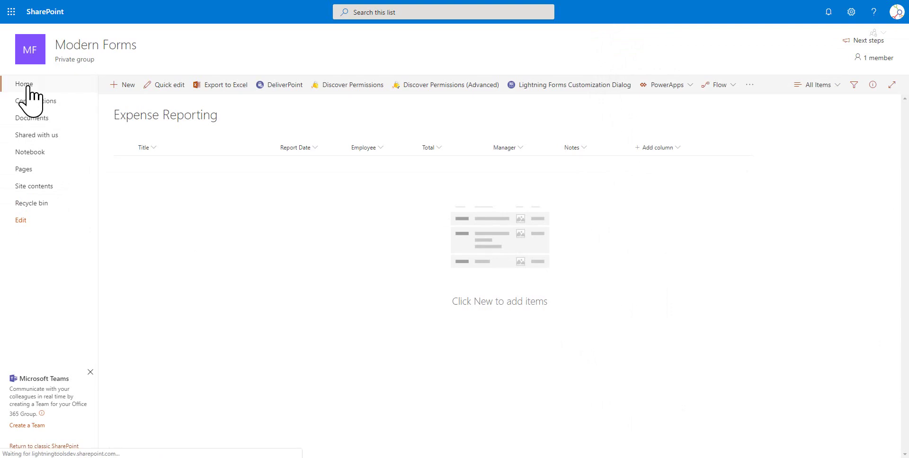
pyautogui.click(38, 182)
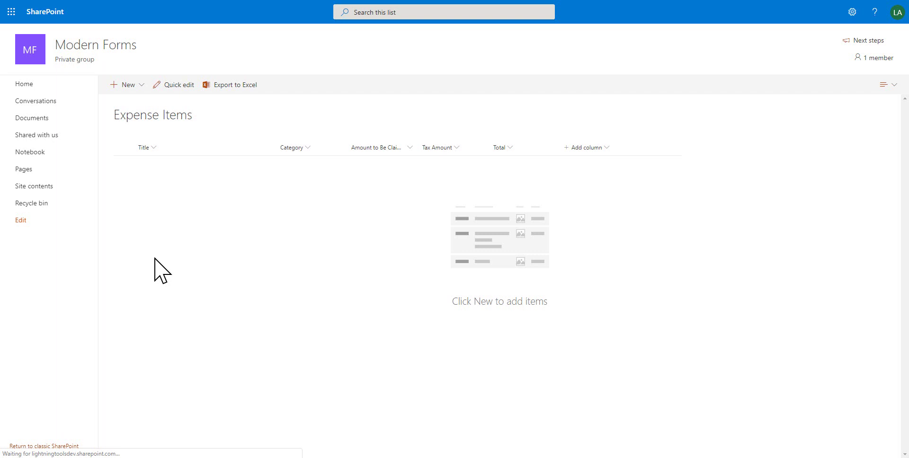
# - Preview a new Expense Items entry, checking the Category options, then cancel without saving
pyautogui.click(127, 89)
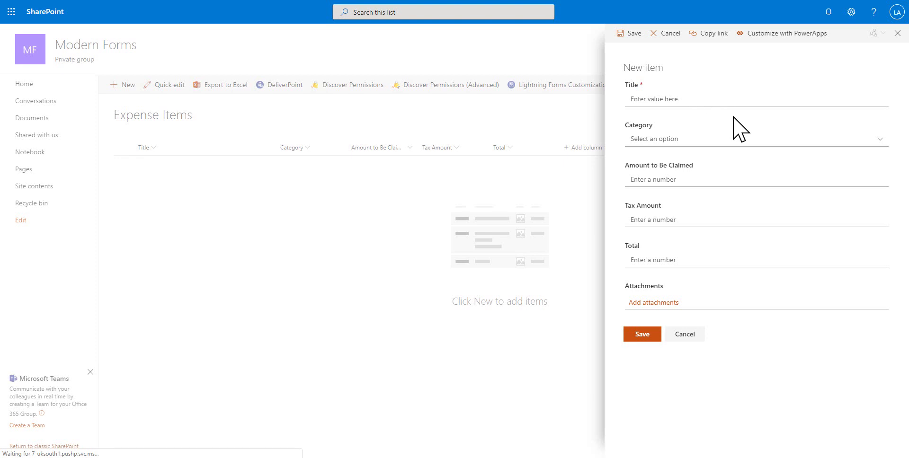
pyautogui.click(745, 140)
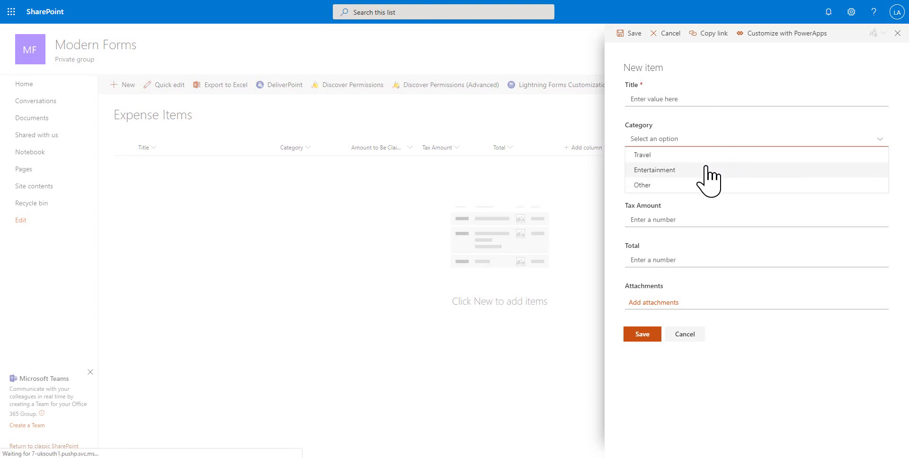
pyautogui.click(758, 145)
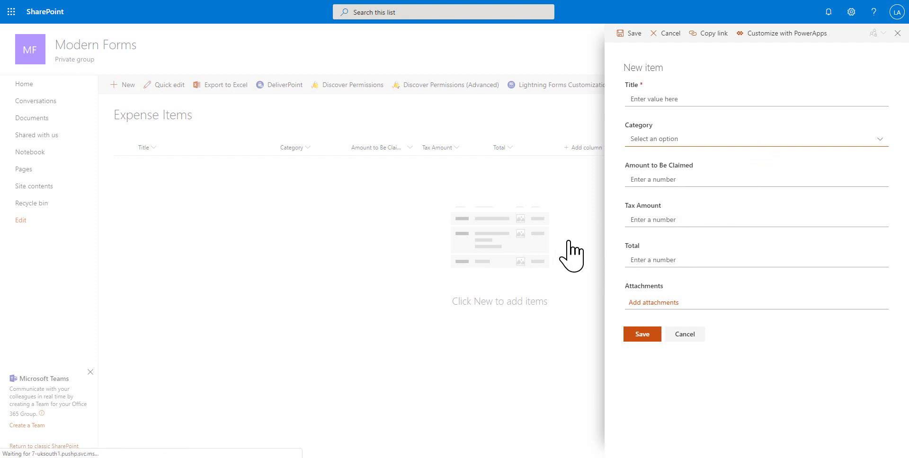
pyautogui.click(685, 335)
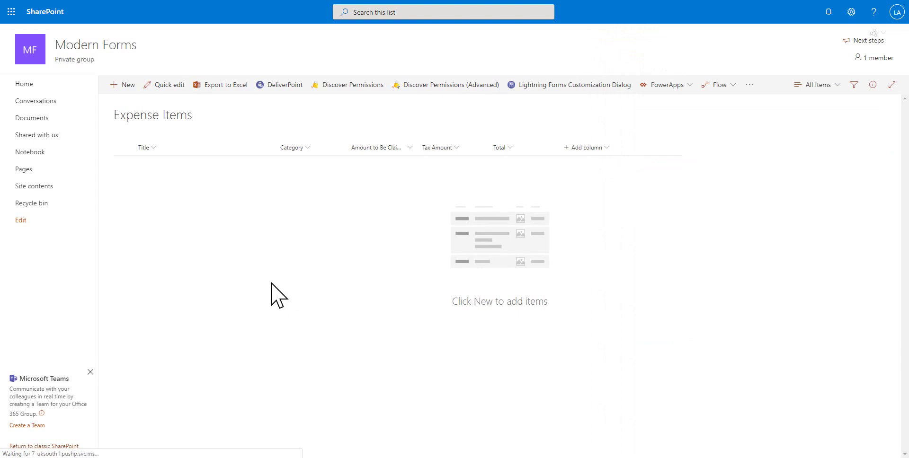
# - Open Expense Reporting from Site contents and launch Lightning Forms customization for its new-item form
pyautogui.click(54, 186)
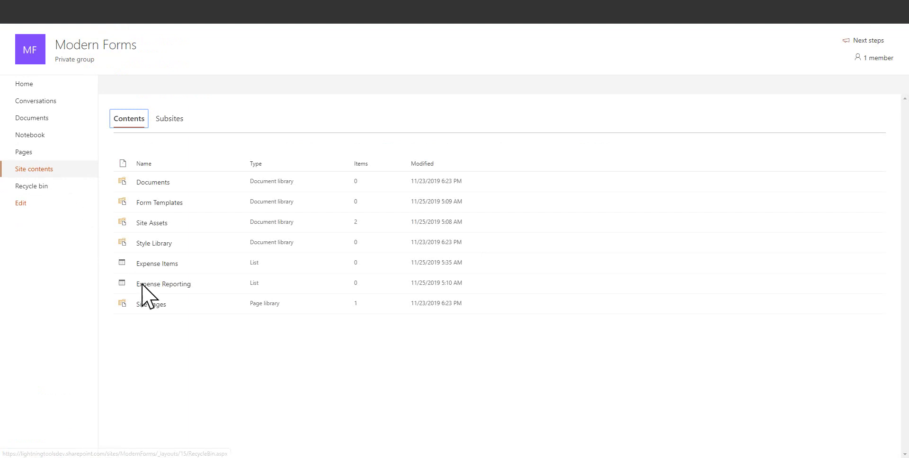
pyautogui.click(175, 287)
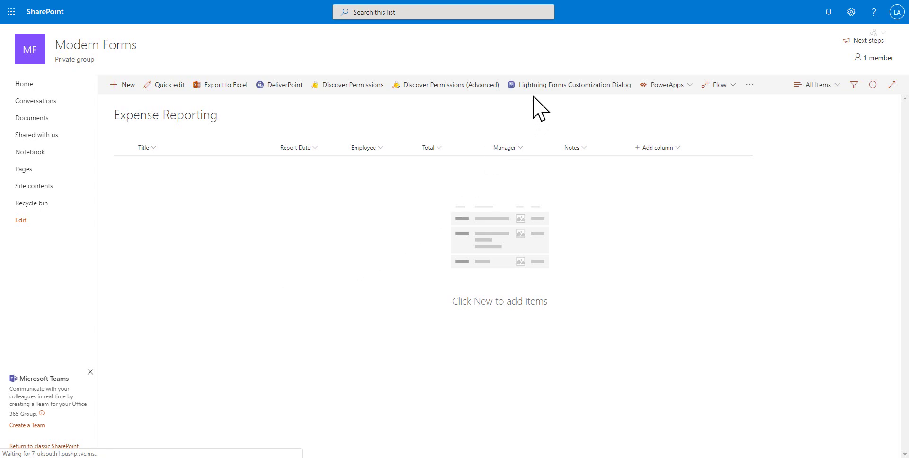
pyautogui.click(592, 87)
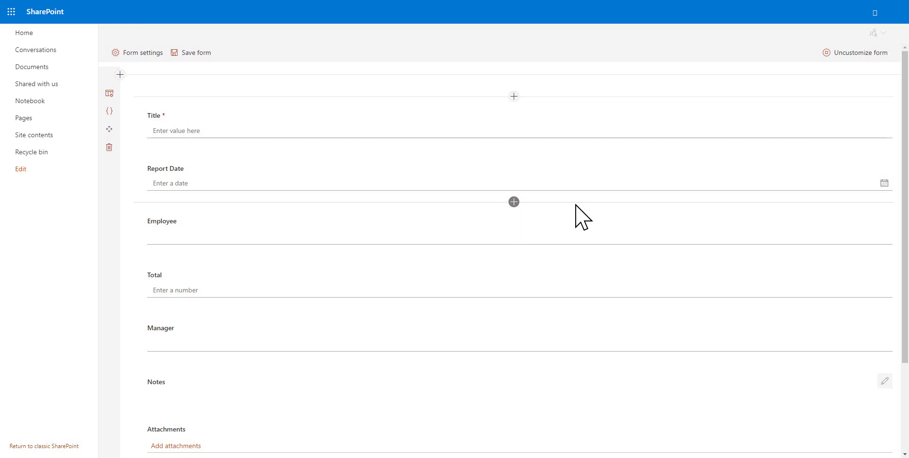
pyautogui.moveTo(457, 224)
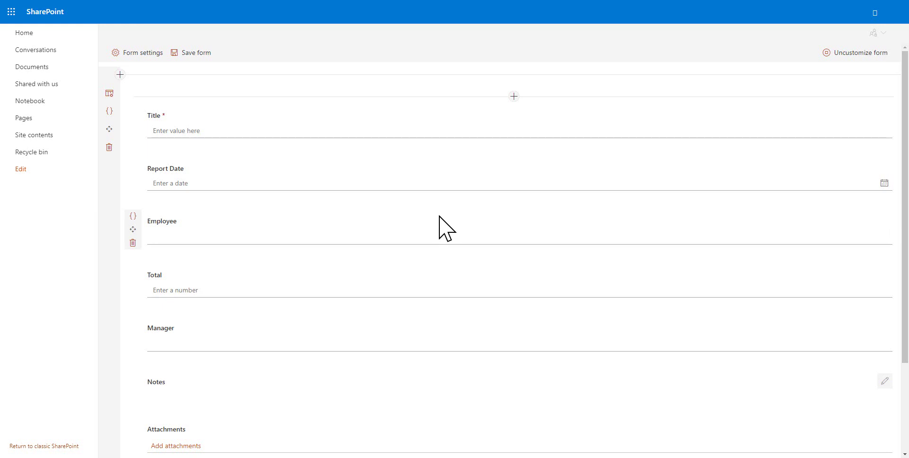
# - Check Form settings without changes, then browse the Add form element panel down to Controls
pyautogui.click(152, 59)
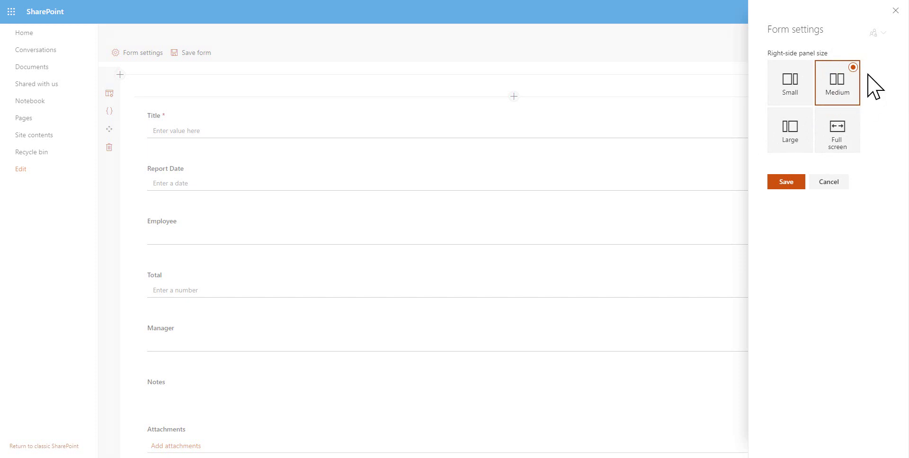
pyautogui.click(840, 183)
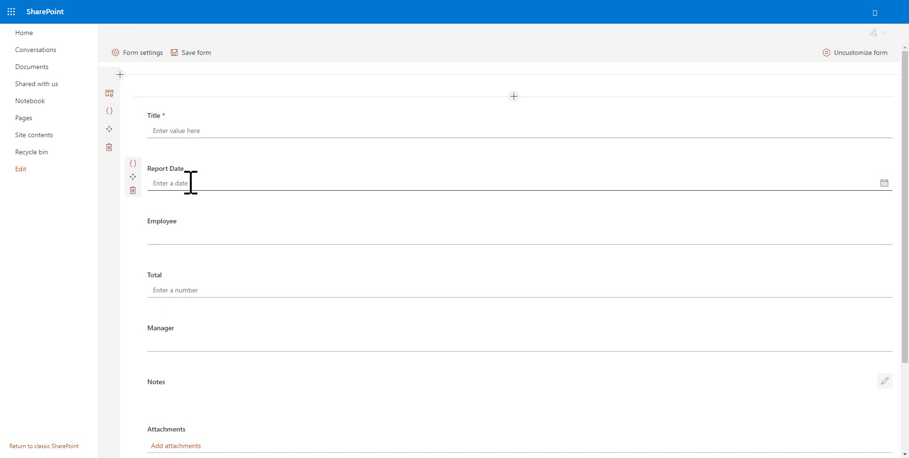
pyautogui.click(515, 97)
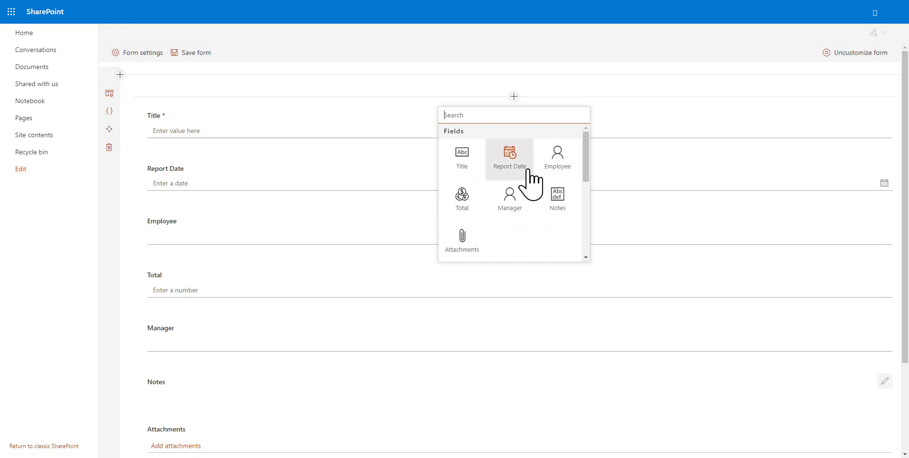
pyautogui.scroll(-1, 587, 167)
pyautogui.scroll(-2, 588, 180)
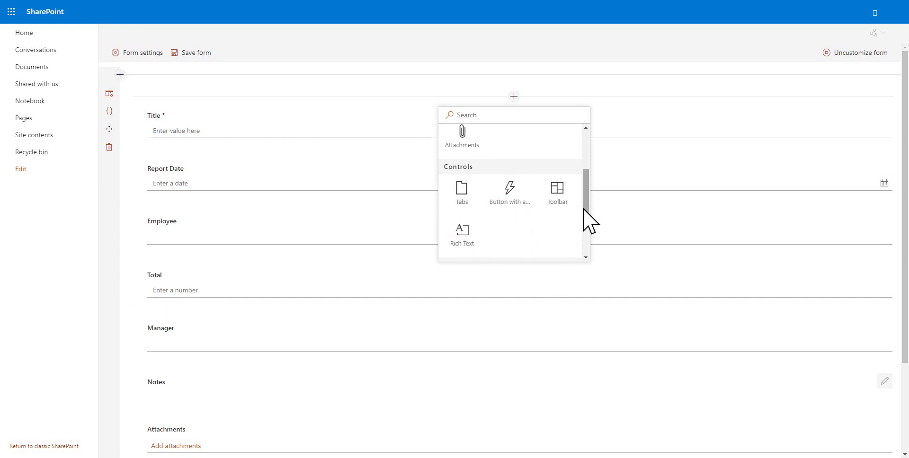
pyautogui.moveTo(585, 212); pyautogui.dragTo(591, 258)
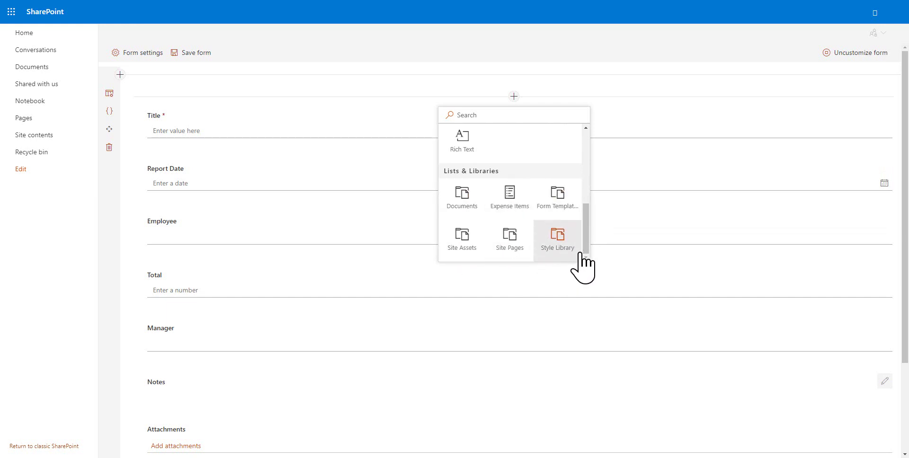
pyautogui.moveTo(587, 252); pyautogui.dragTo(587, 237)
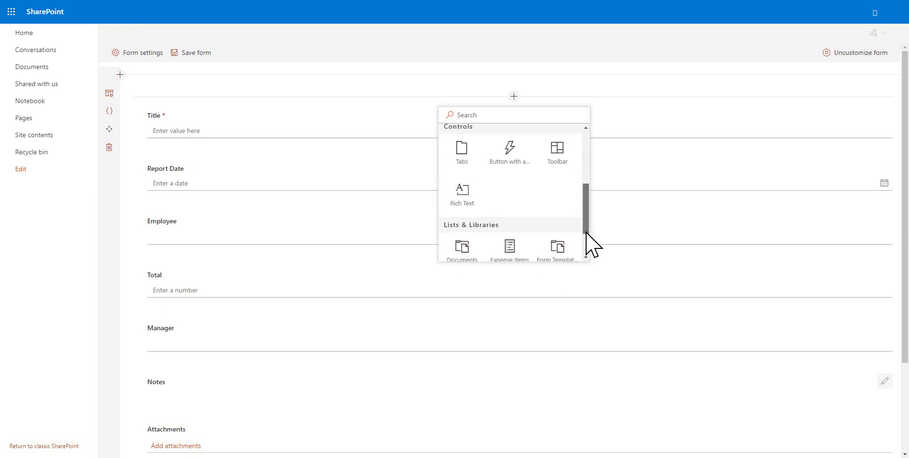
# - Insert a Tabs control with Expense Report and Notes tabs, and move Title into Expense Report
pyautogui.click(471, 163)
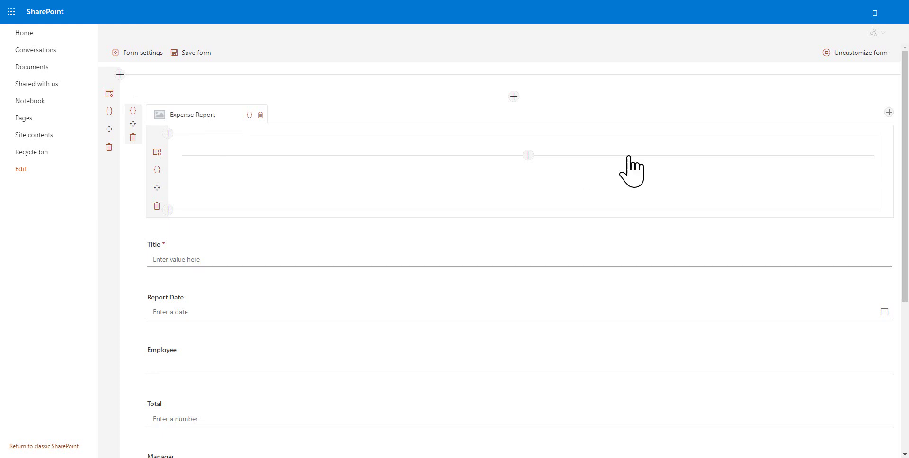
pyautogui.click(890, 112)
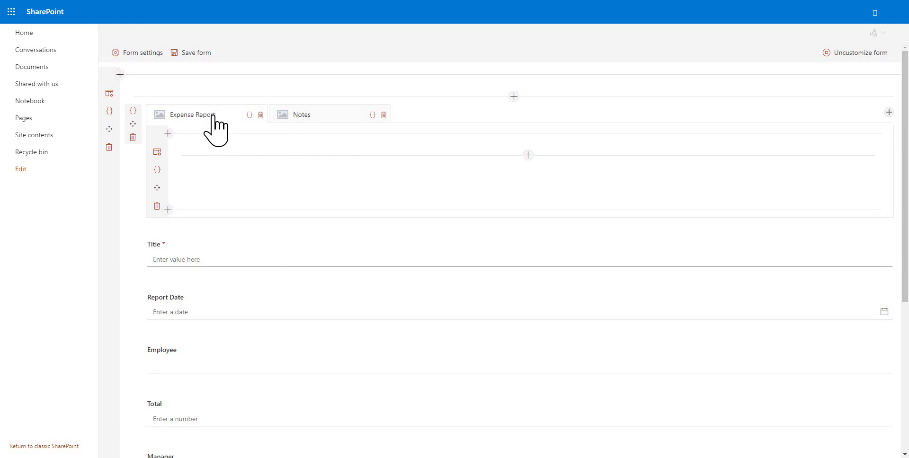
pyautogui.moveTo(130, 258); pyautogui.dragTo(199, 172)
# - Move Report Date, Employee, Total and Manager into the Expense Report tab below Title
pyautogui.moveTo(134, 274); pyautogui.dragTo(219, 206)
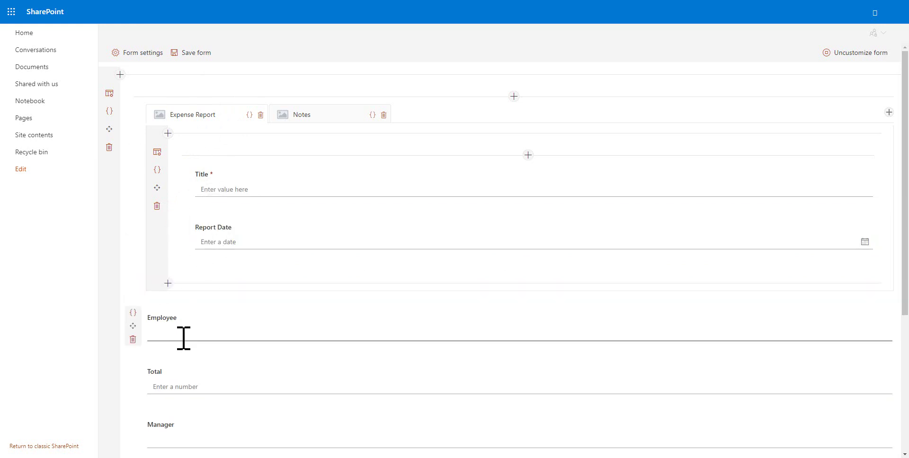
pyautogui.moveTo(133, 326); pyautogui.dragTo(211, 264)
pyautogui.moveTo(134, 326); pyautogui.dragTo(211, 282)
pyautogui.scroll(-1, 204, 329)
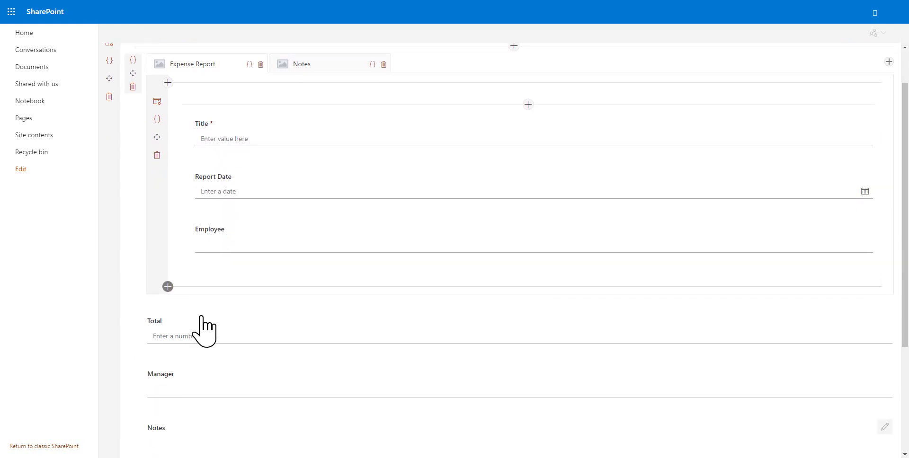
pyautogui.scroll(-2, 205, 331)
pyautogui.moveTo(132, 239); pyautogui.dragTo(224, 168)
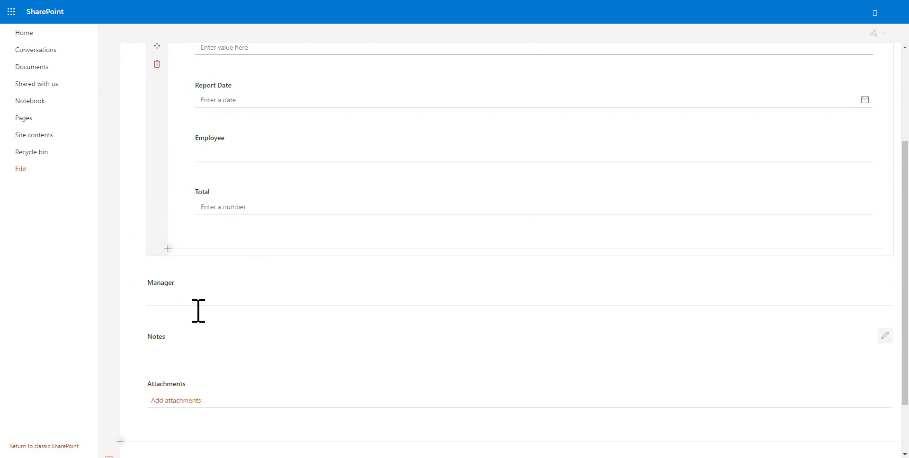
pyautogui.moveTo(133, 291); pyautogui.dragTo(205, 218)
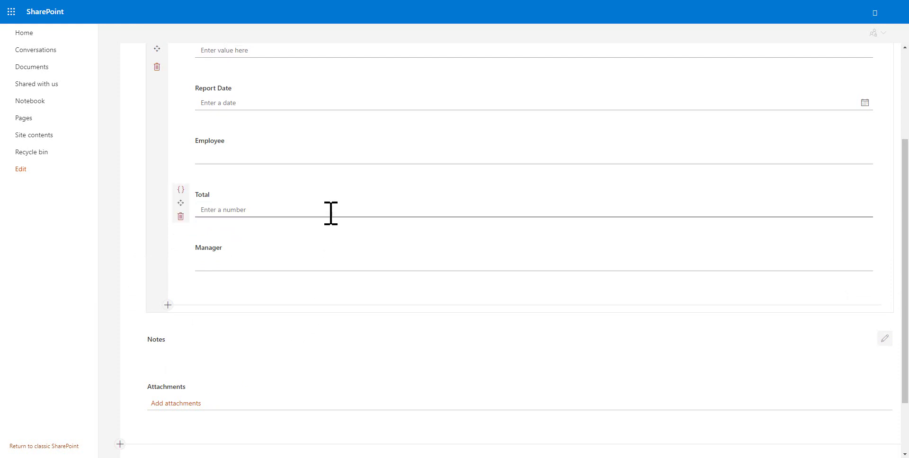
pyautogui.scroll(5, 331, 213)
pyautogui.click(325, 115)
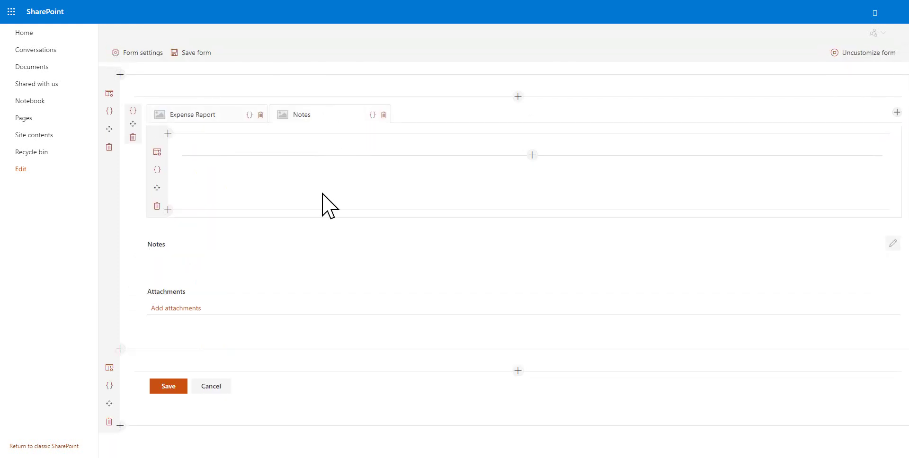
pyautogui.moveTo(133, 253); pyautogui.dragTo(214, 169)
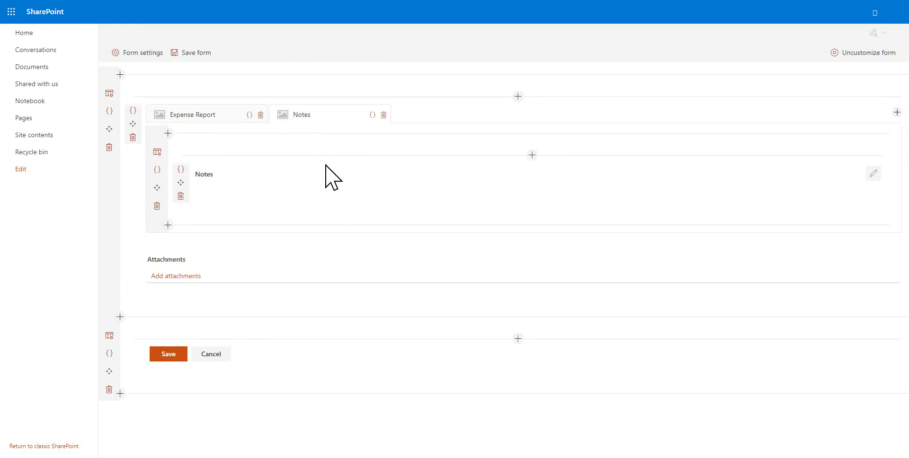
pyautogui.click(201, 115)
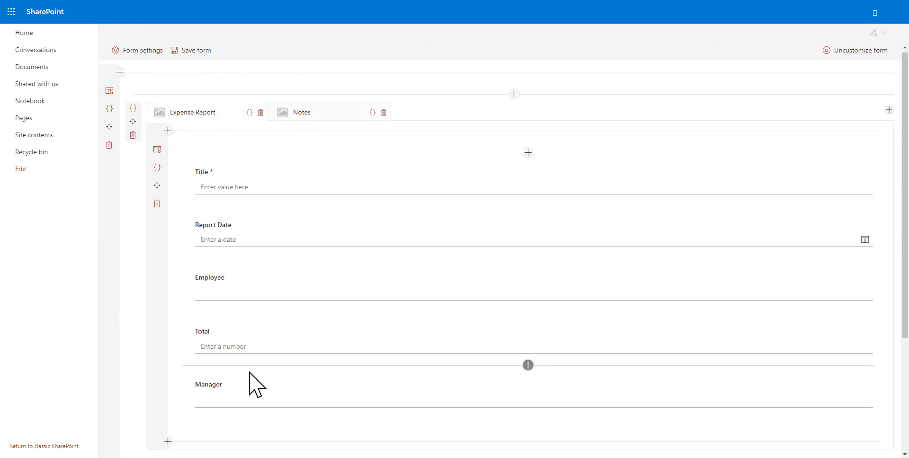
pyautogui.scroll(-3, 246, 360)
pyautogui.scroll(2, 235, 186)
pyautogui.scroll(-2, 208, 307)
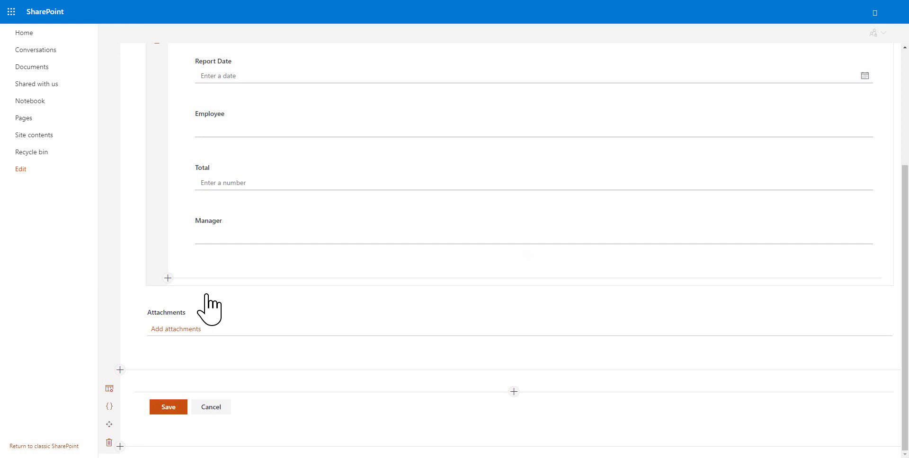
pyautogui.moveTo(173, 326)
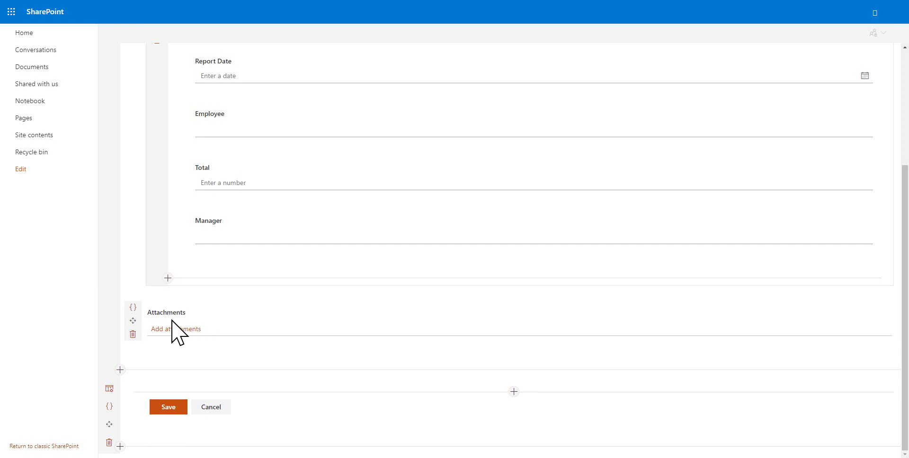
pyautogui.click(133, 334)
pyautogui.click(446, 258)
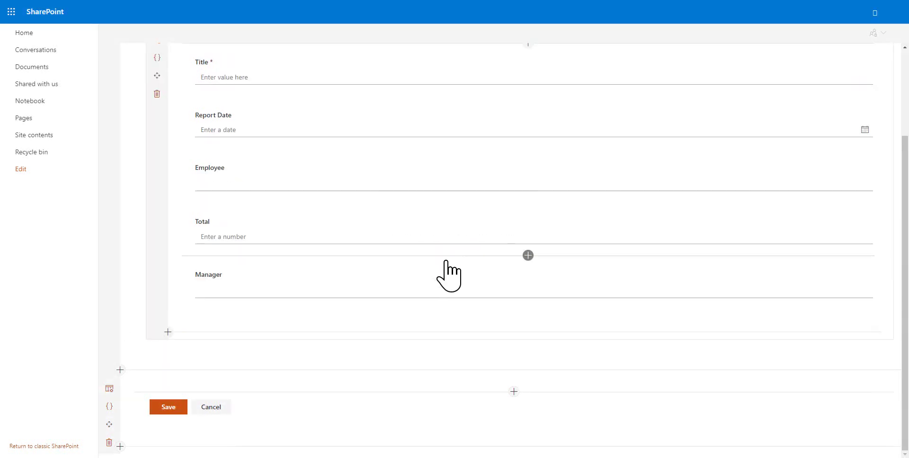
pyautogui.scroll(3, 548, 331)
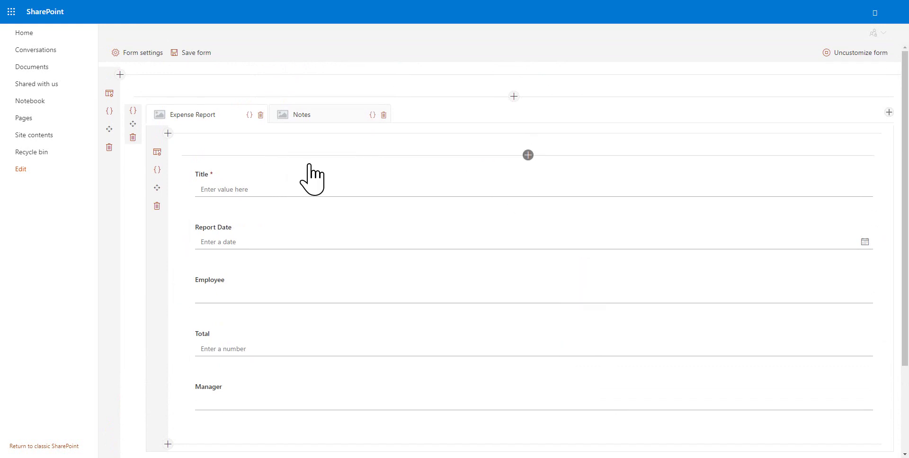
pyautogui.scroll(-2, 426, 275)
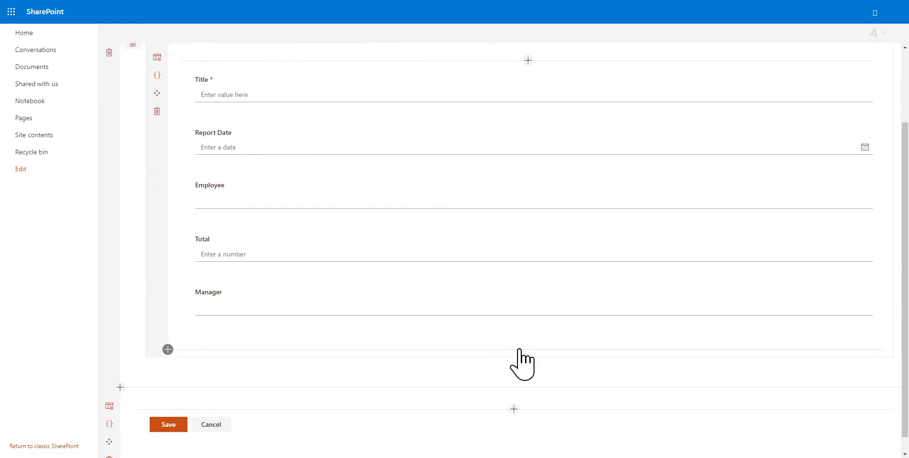
# - Add a one-column section below the fields and insert the Expense Items list into it
pyautogui.click(519, 350)
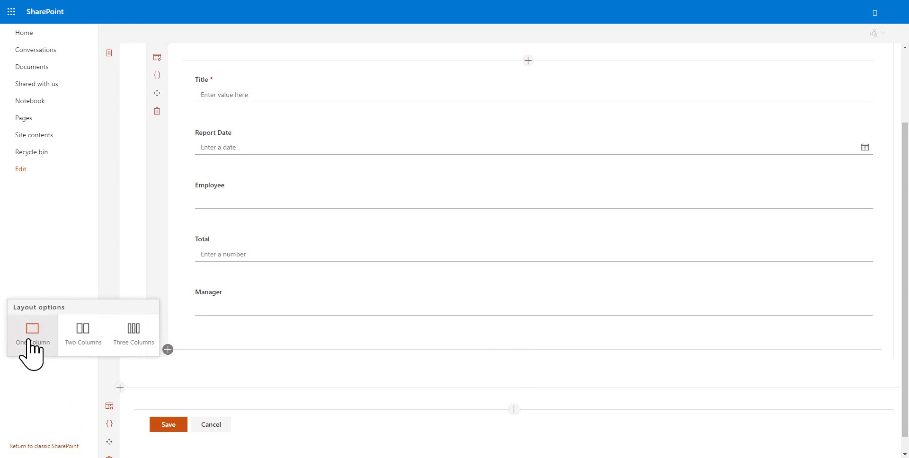
pyautogui.click(28, 338)
pyautogui.click(528, 373)
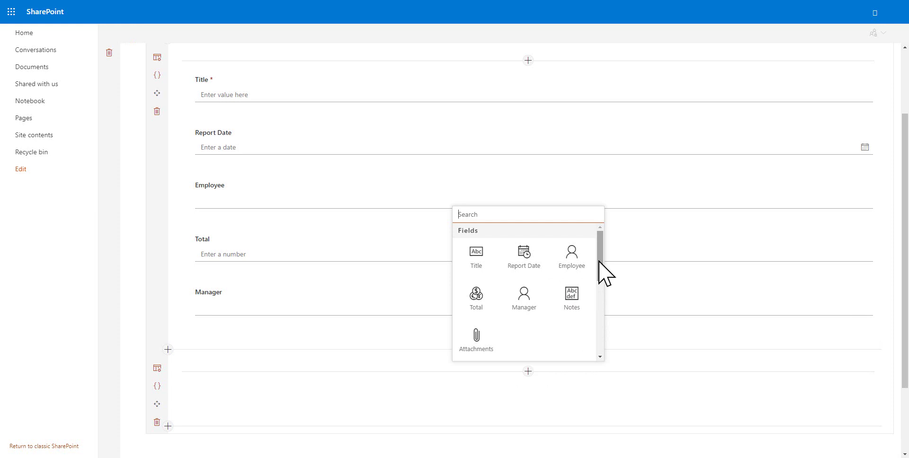
pyautogui.moveTo(600, 261); pyautogui.dragTo(609, 337)
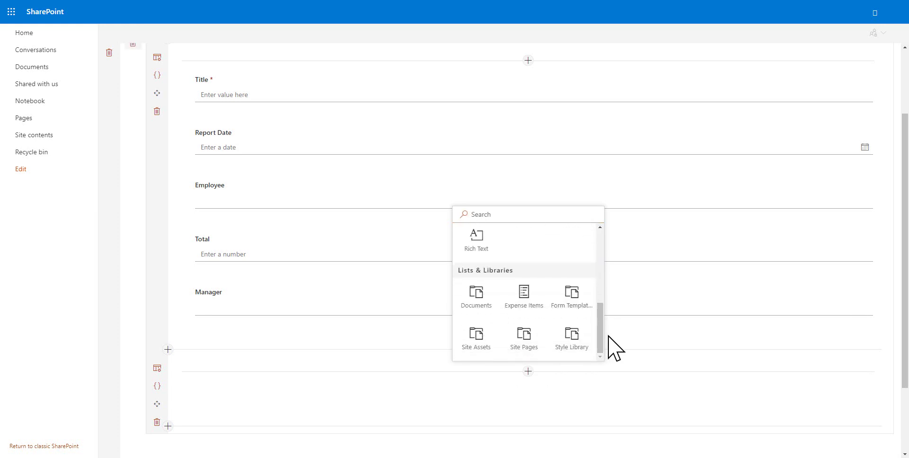
pyautogui.click(527, 307)
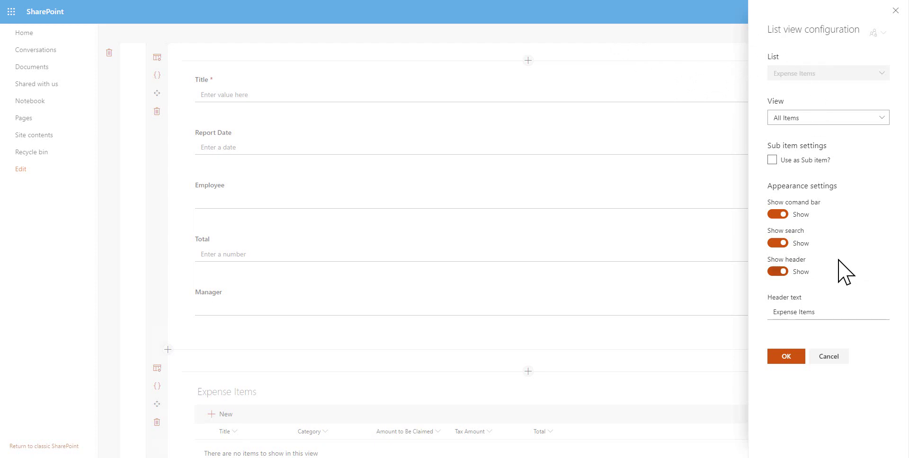
# - Mark Expense Items as a sub item and create the LookupToExpense Reporting parent lookup field
pyautogui.click(773, 160)
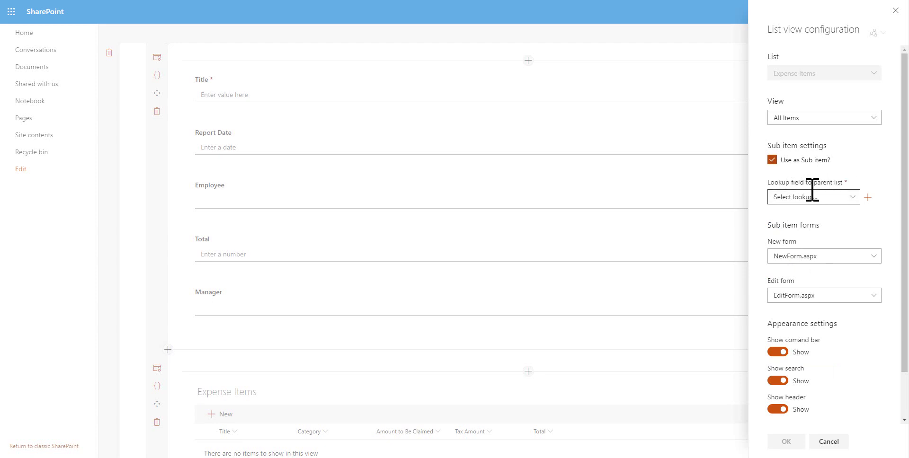
pyautogui.click(852, 197)
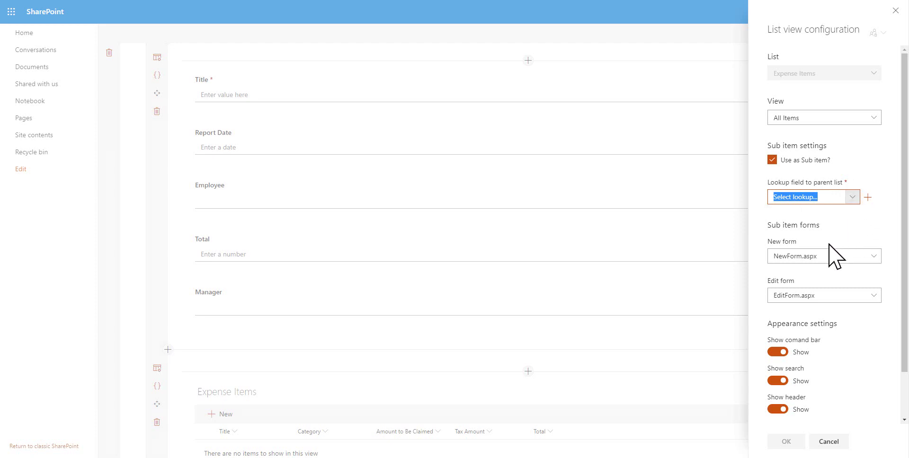
pyautogui.click(868, 197)
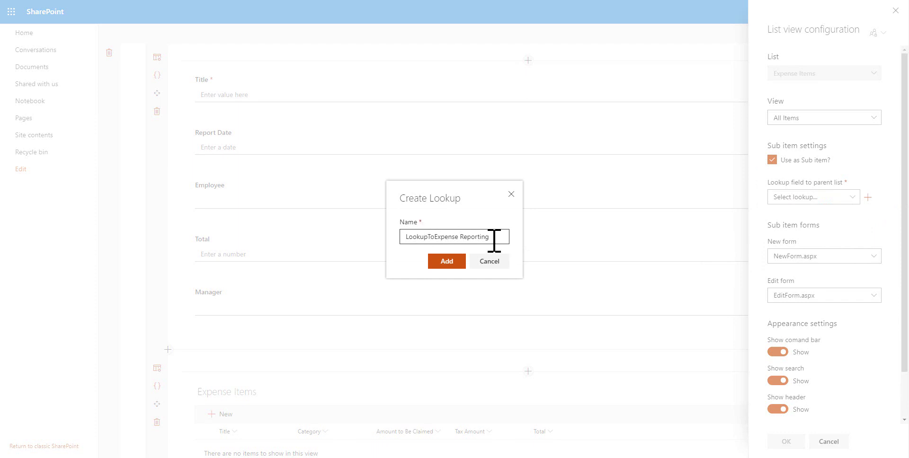
pyautogui.click(454, 261)
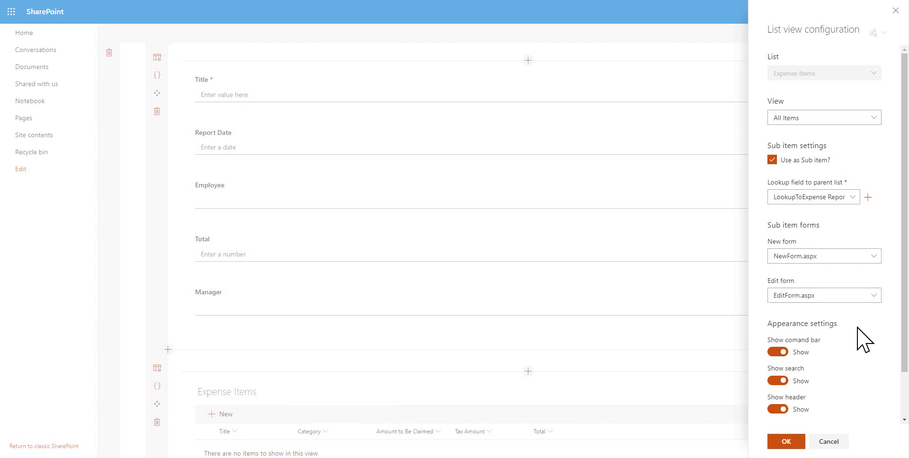
pyautogui.scroll(-2, 863, 361)
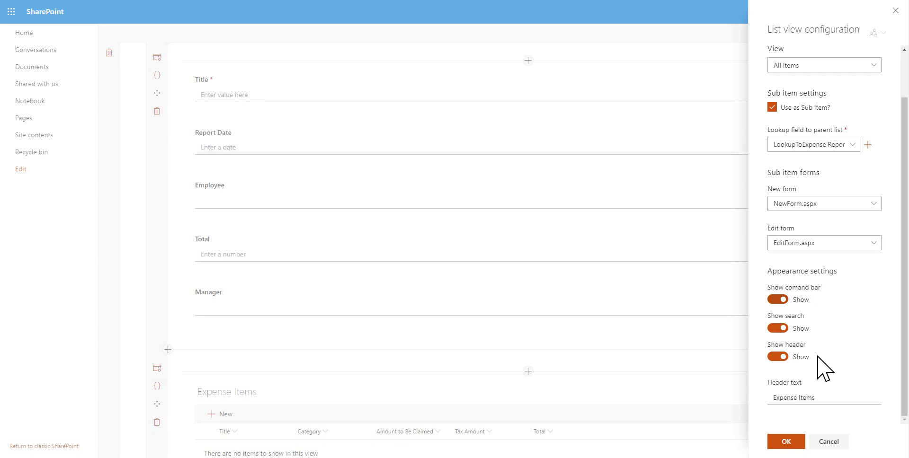
# - Confirm the list view configuration with OK and scroll down to the Expense Items sub-list
pyautogui.click(796, 442)
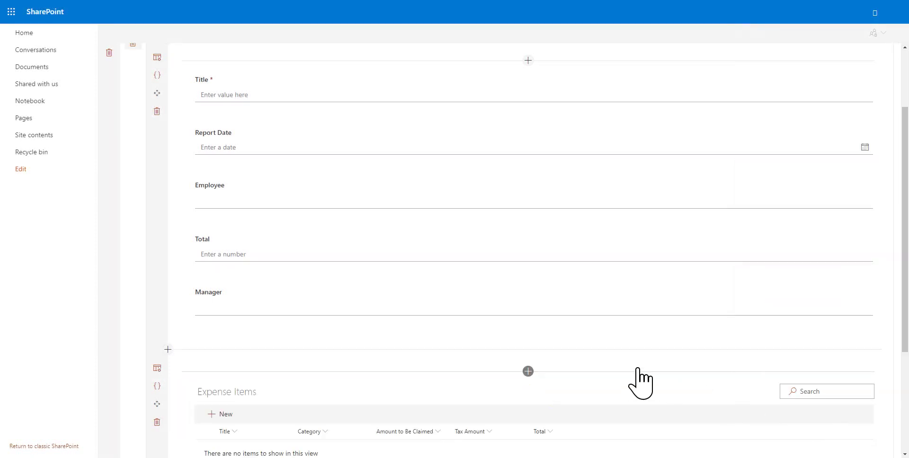
pyautogui.scroll(-1, 592, 307)
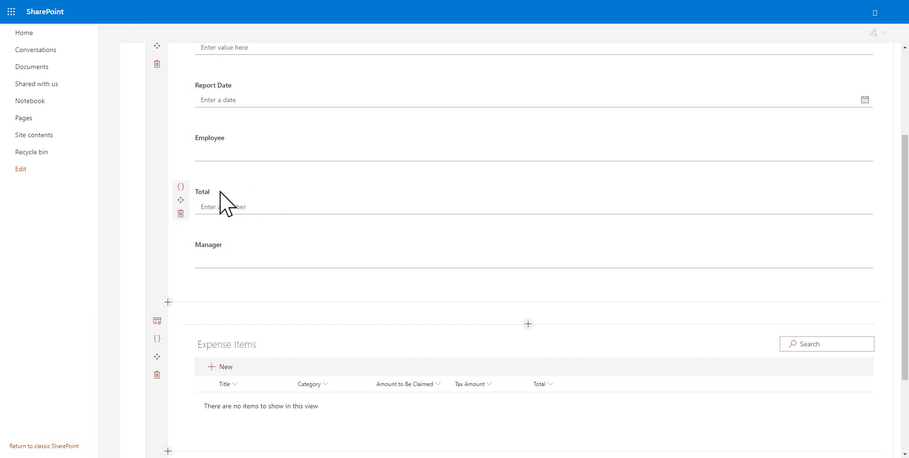
# - Open the Total field's expression settings and start an expression for its Calculated value
pyautogui.click(181, 186)
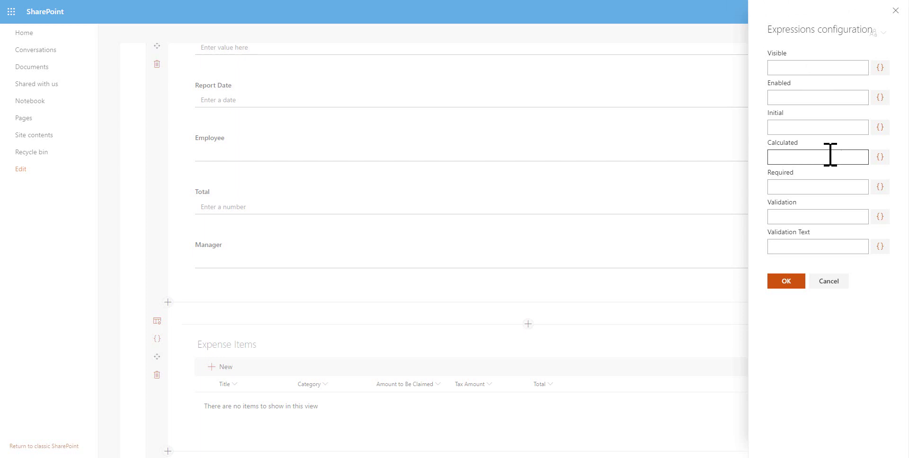
pyautogui.click(882, 164)
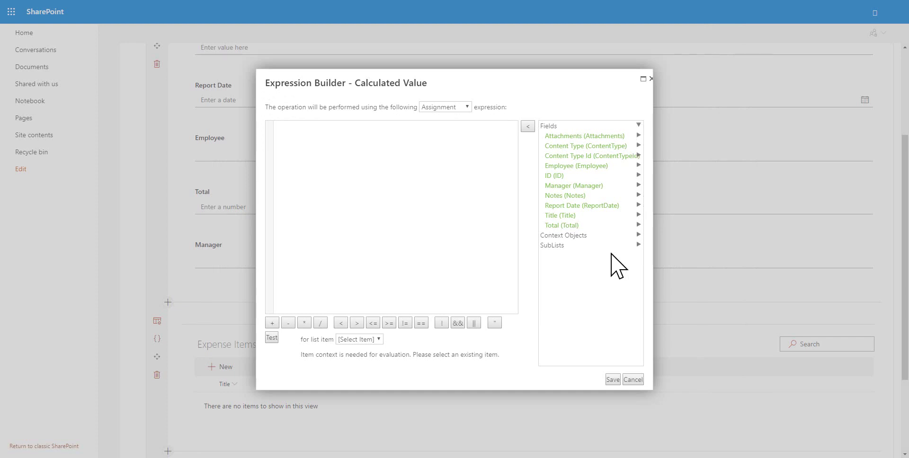
pyautogui.click(629, 245)
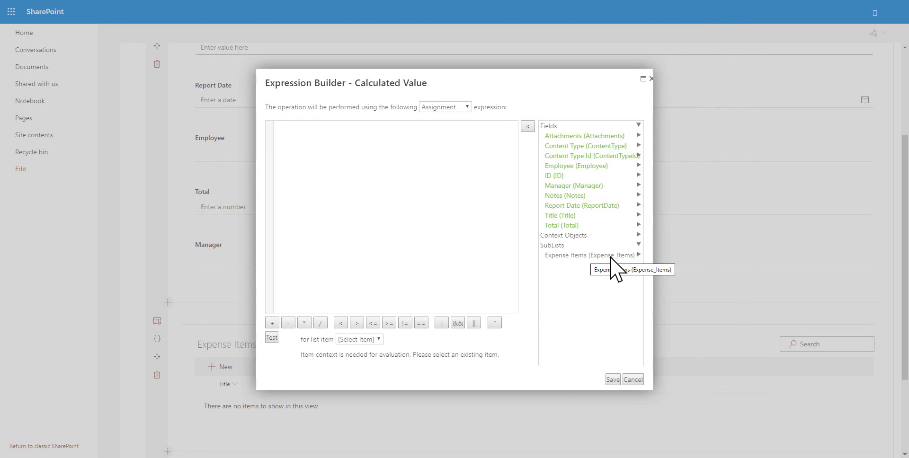
pyautogui.click(610, 257)
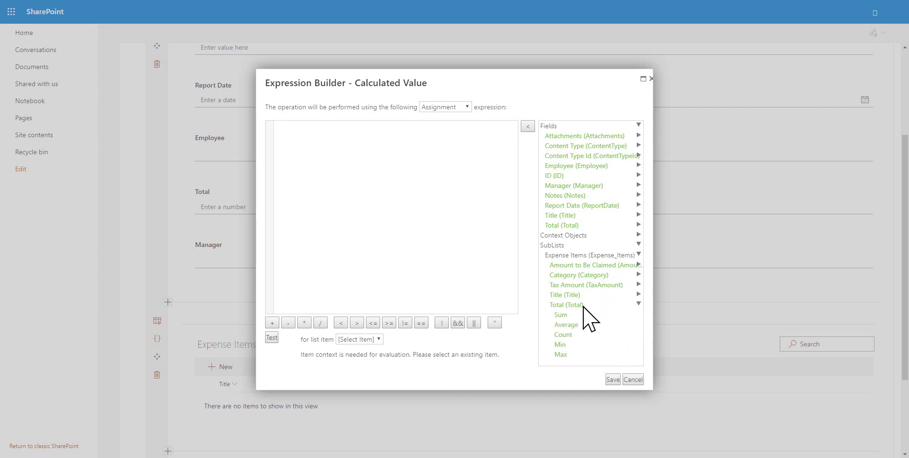
pyautogui.click(561, 315)
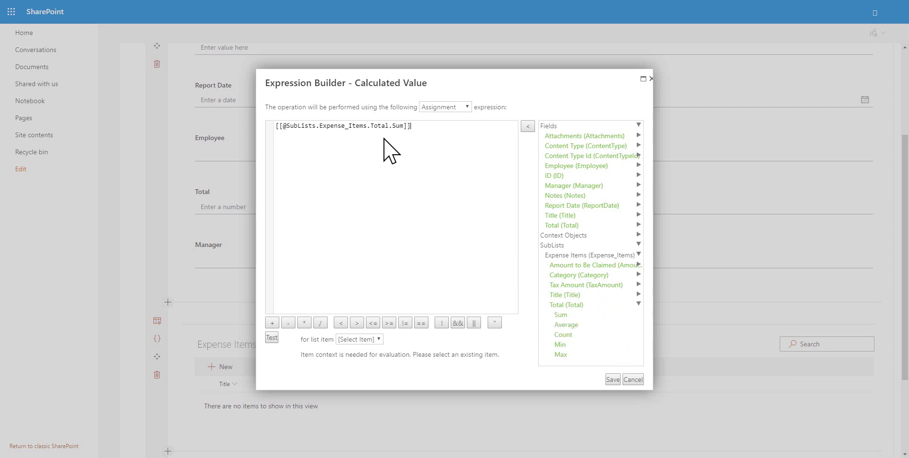
pyautogui.click(613, 380)
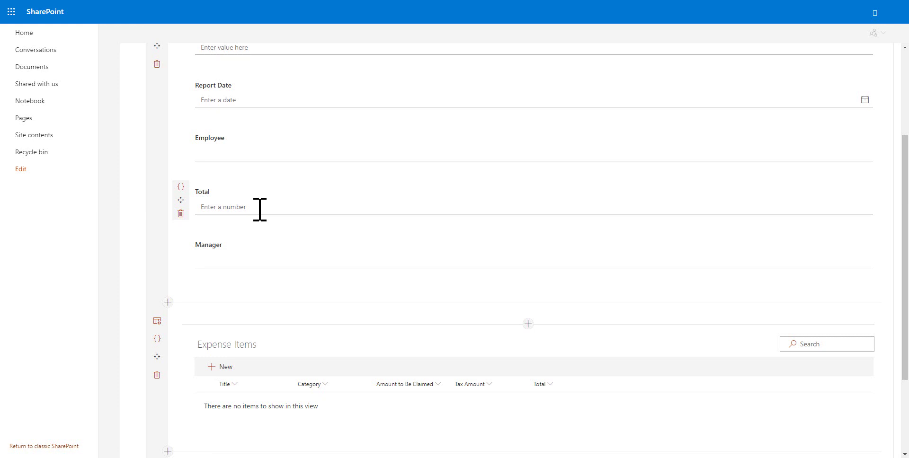
# - Delete the Save/Cancel button row and open the element picker below Expense Items
pyautogui.scroll(-2, 368, 246)
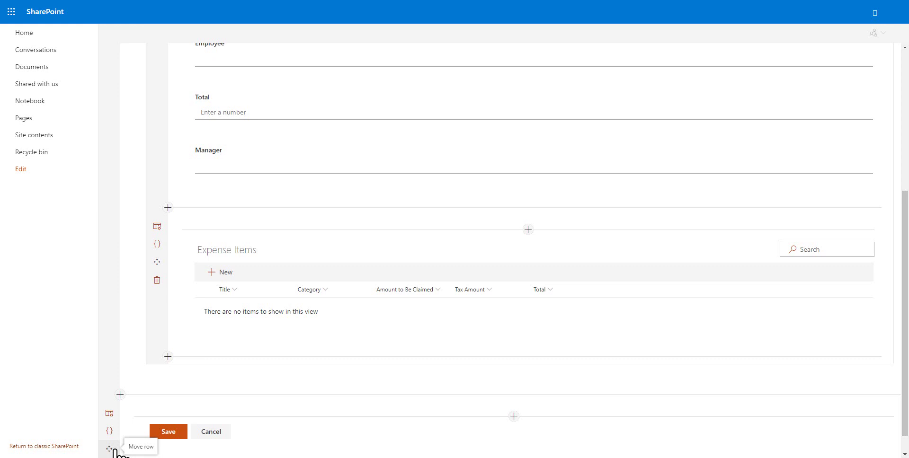
pyautogui.scroll(-1, 124, 447)
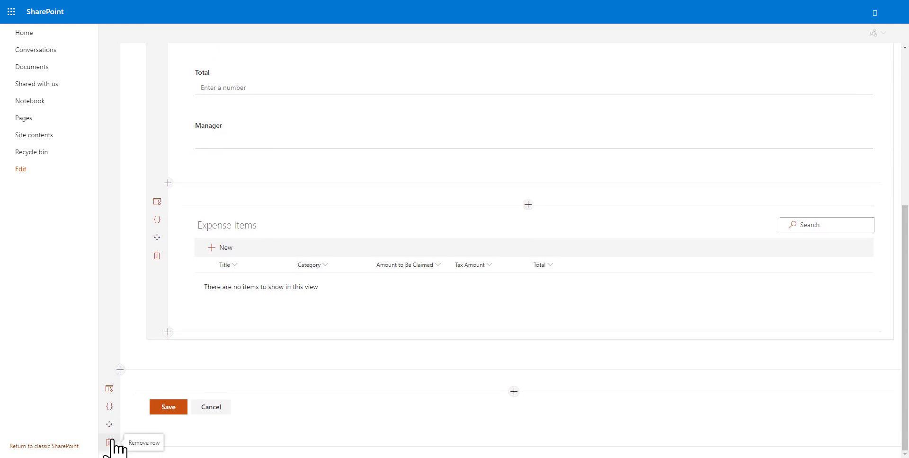
pyautogui.click(111, 443)
pyautogui.click(462, 252)
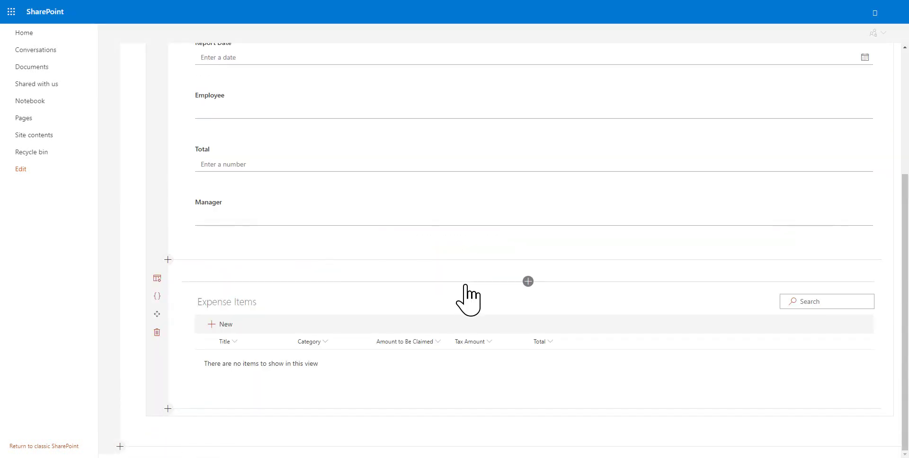
pyautogui.click(514, 424)
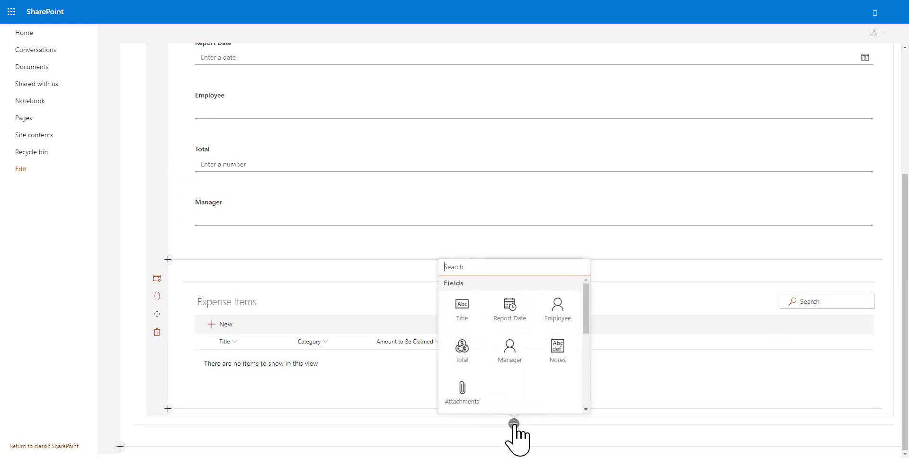
pyautogui.scroll(-5, 545, 389)
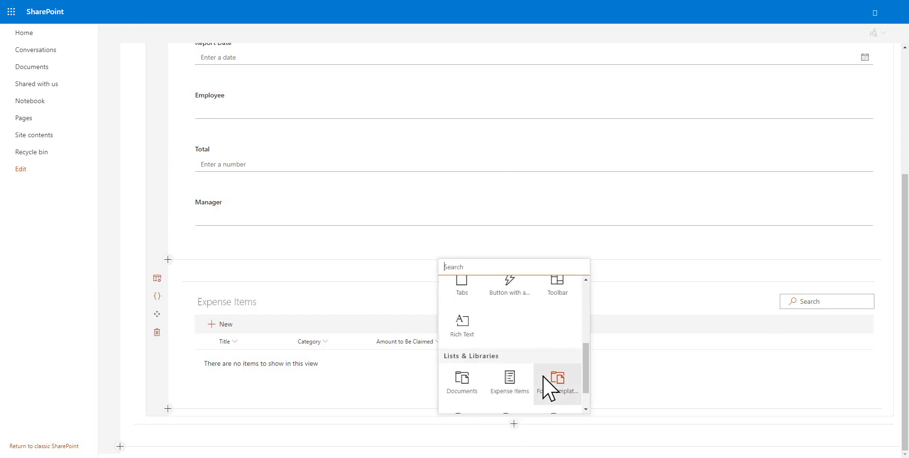
# - Add a button with a Save Form click action plus a second action titled 'Email the Manager'
pyautogui.click(511, 294)
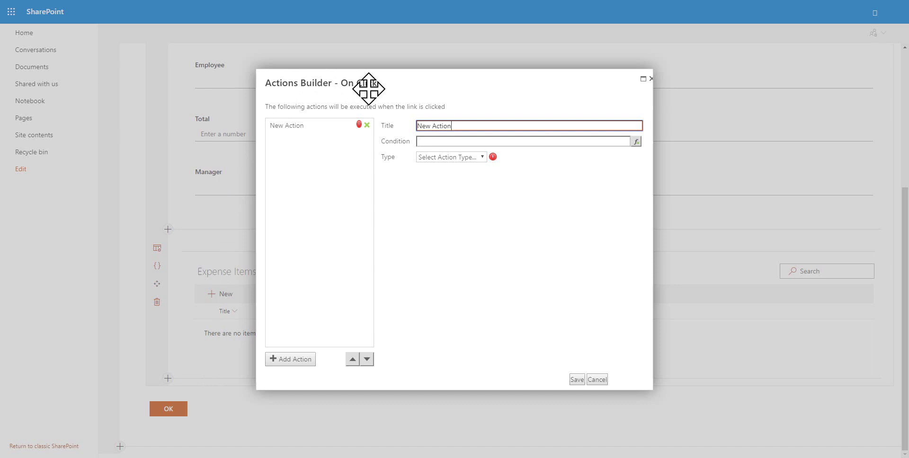
pyautogui.click(477, 158)
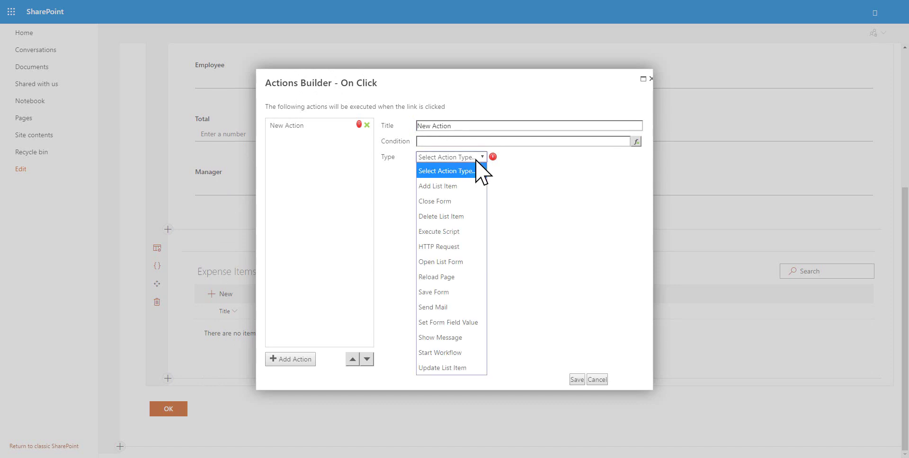
pyautogui.click(450, 293)
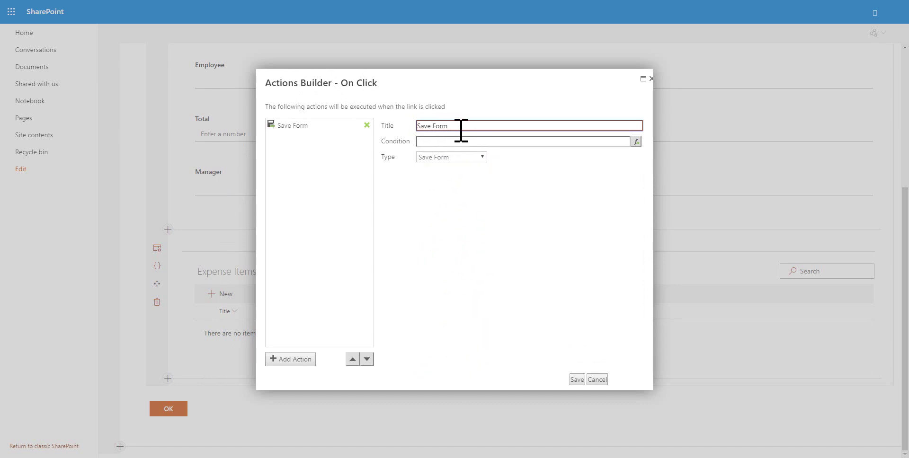
pyautogui.click(290, 360)
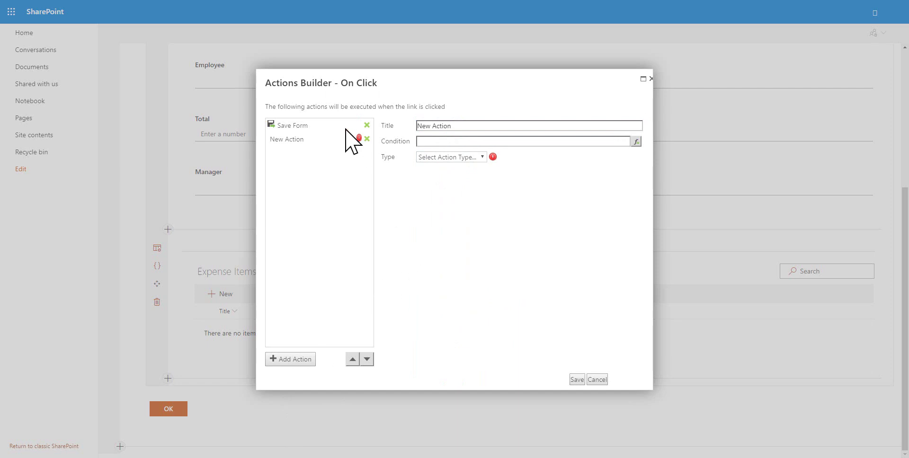
pyautogui.moveTo(462, 126); pyautogui.dragTo(374, 124)
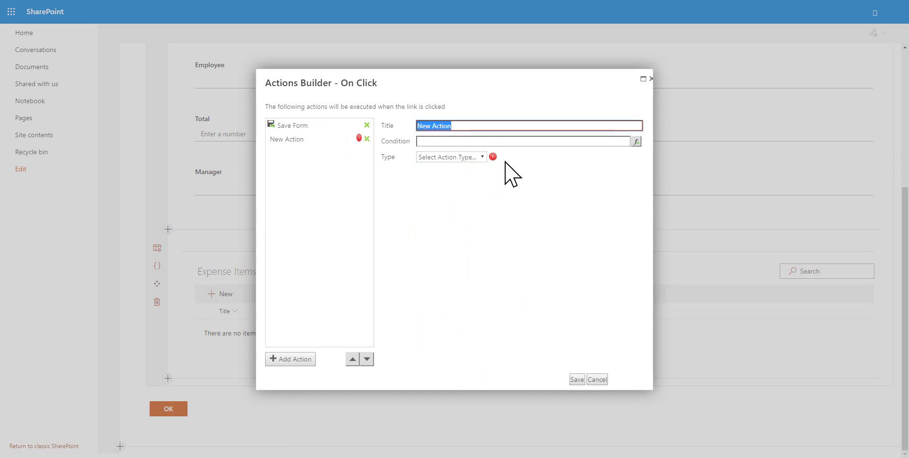
pyautogui.write('Email the Manager')
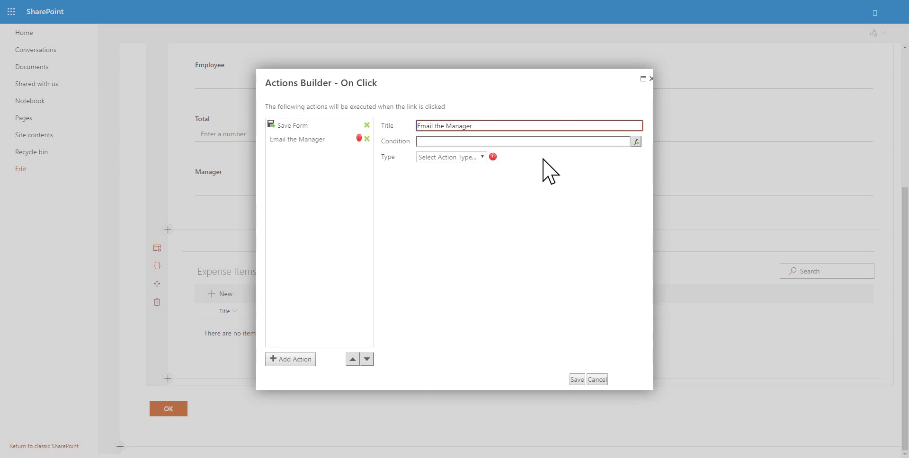
pyautogui.click(484, 157)
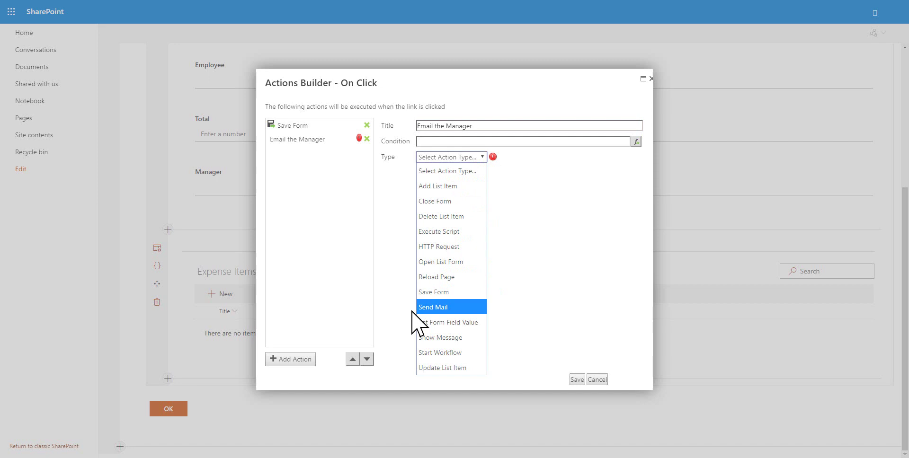
# - Make 'Email the Manager' a Send Email action from the current user's email address
pyautogui.click(460, 308)
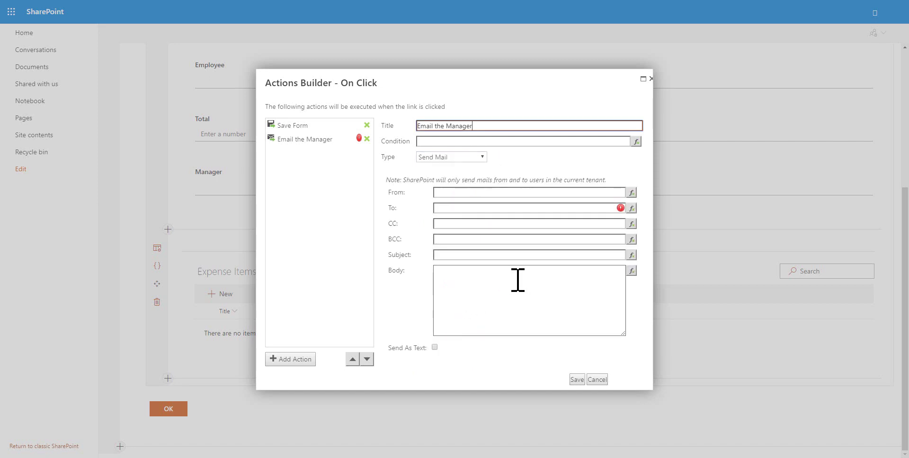
pyautogui.click(616, 208)
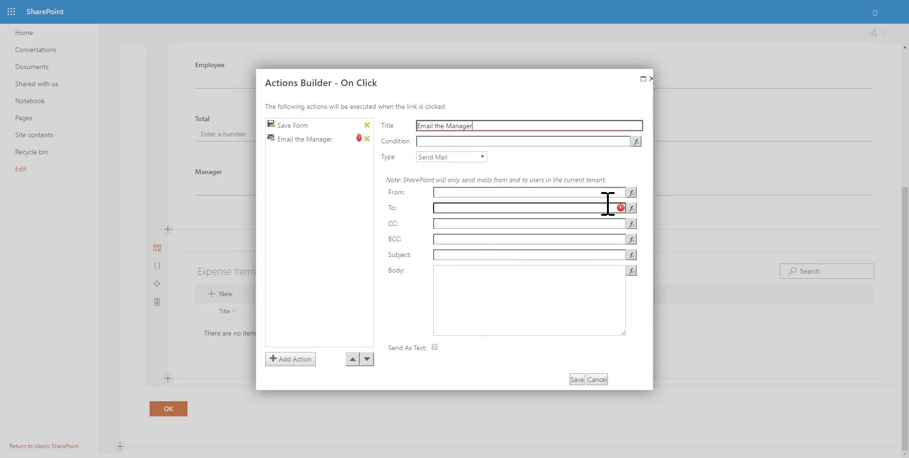
pyautogui.click(632, 192)
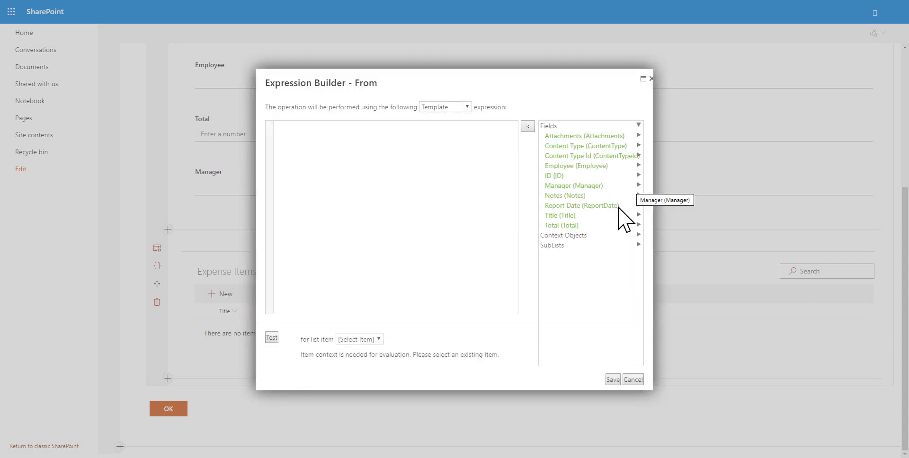
pyautogui.click(581, 236)
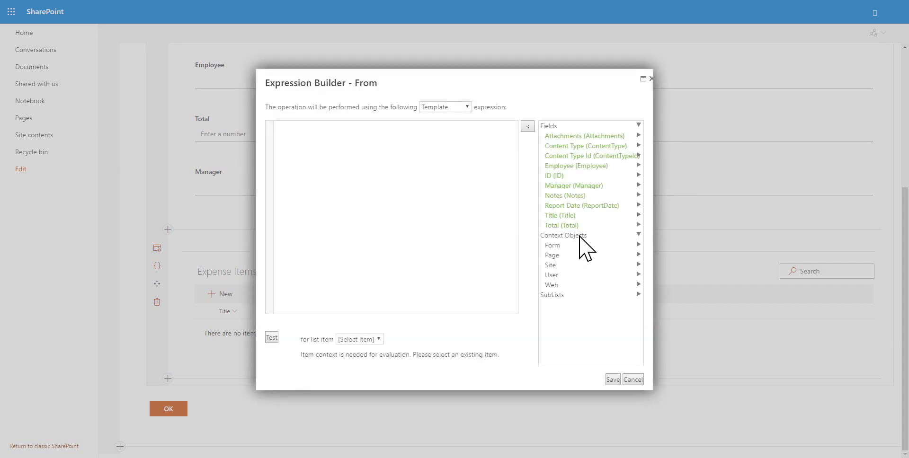
pyautogui.click(577, 276)
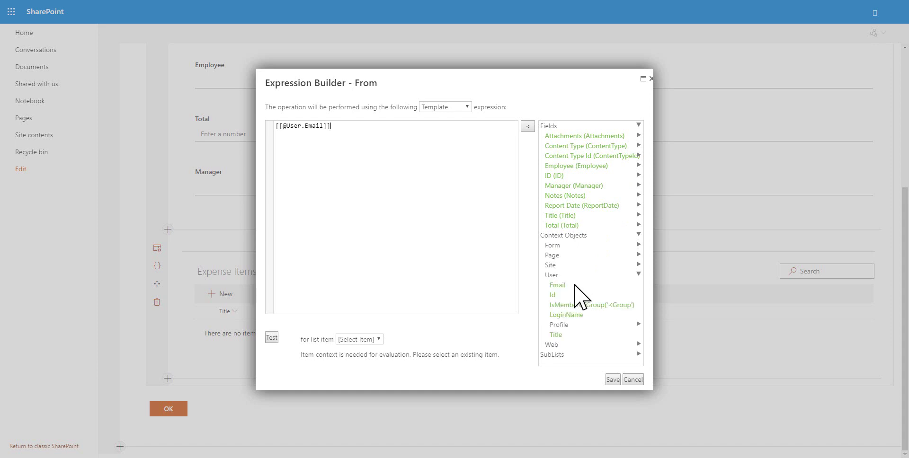
pyautogui.click(613, 380)
# - Address it to [[Manager.Email]] with subject 'Expense Claim' and body 'Please approve my expenses', then add a third action
pyautogui.click(635, 212)
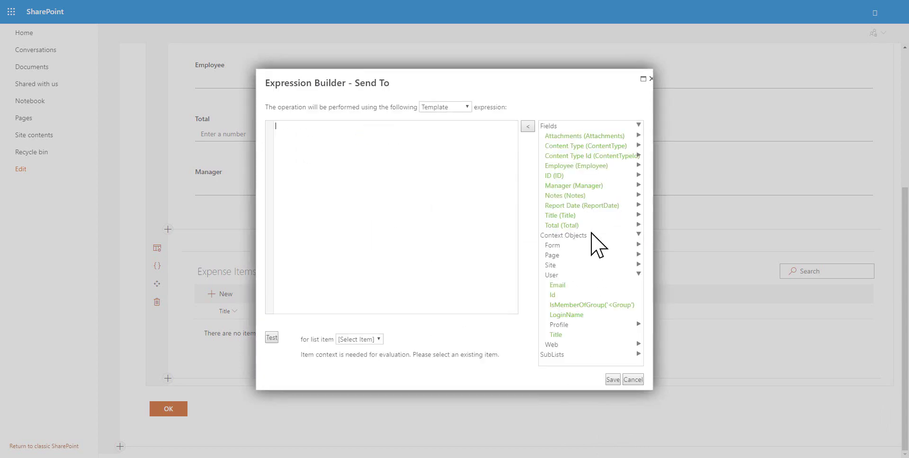
pyautogui.click(588, 186)
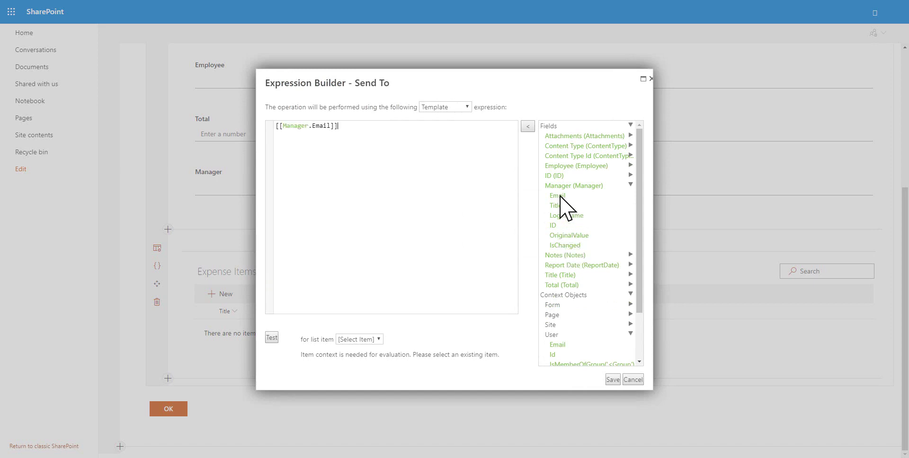
pyautogui.click(611, 380)
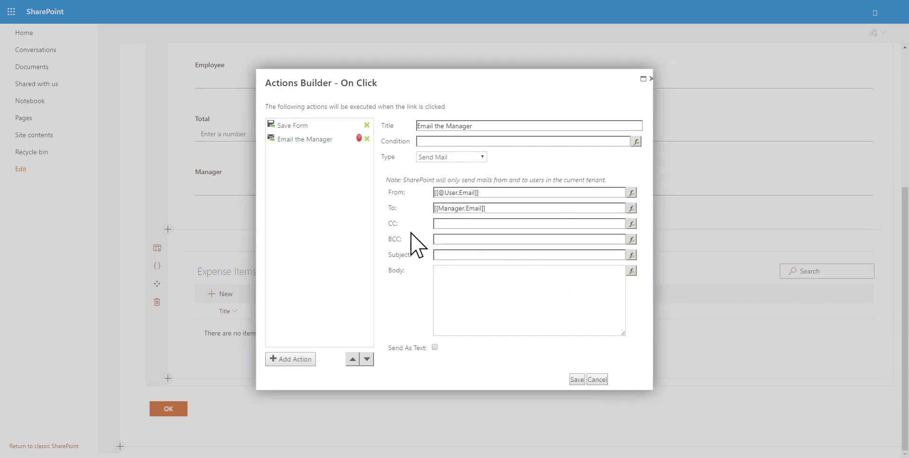
pyautogui.click(508, 256)
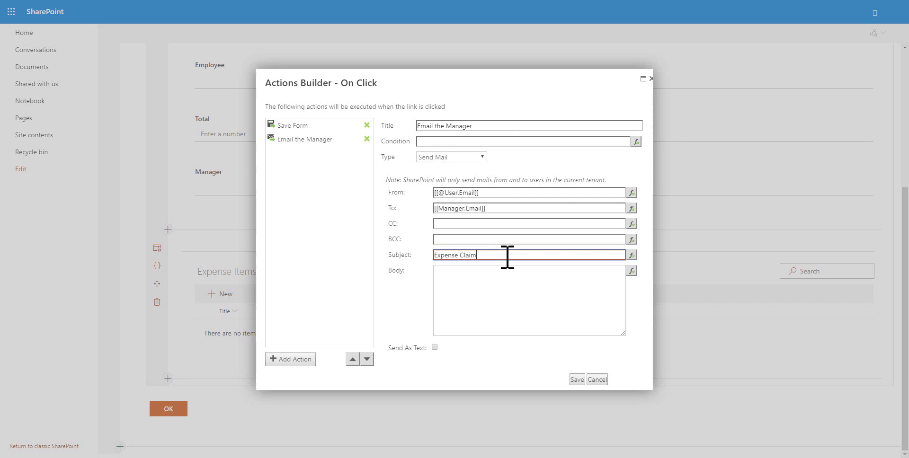
pyautogui.click(499, 292)
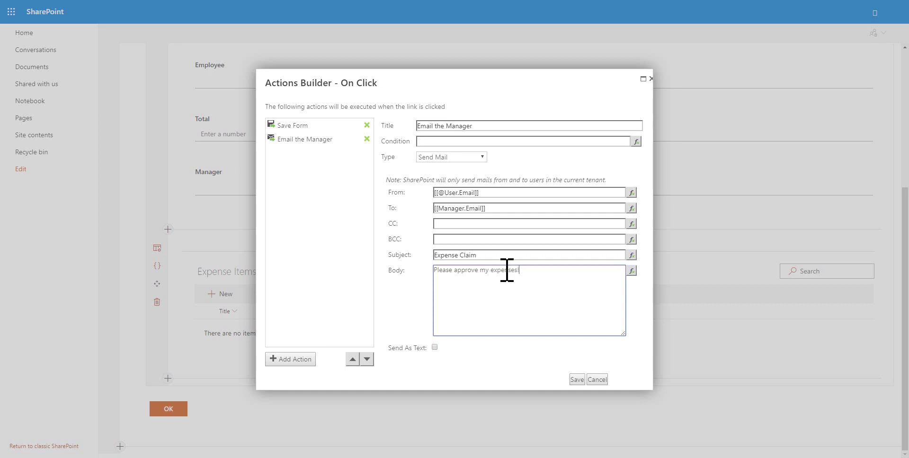
pyautogui.click(287, 360)
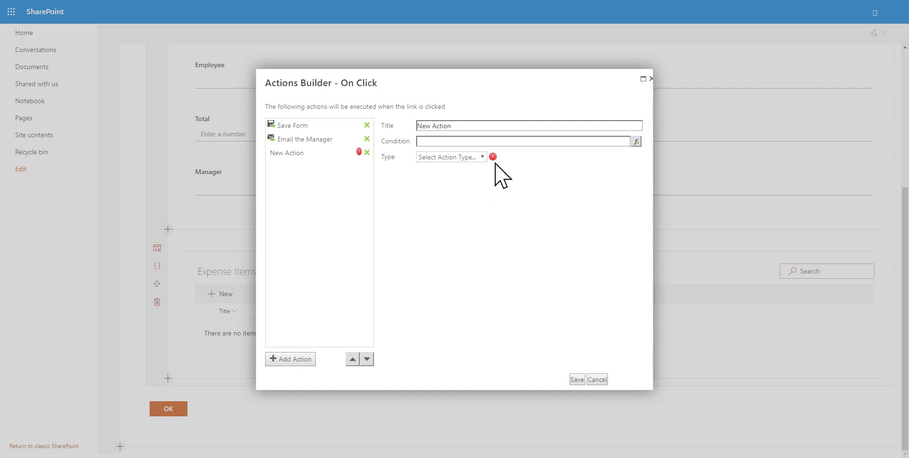
# - Make the third action show 'Expenses Submitted!' as a status message with a 3-second delay
pyautogui.click(483, 158)
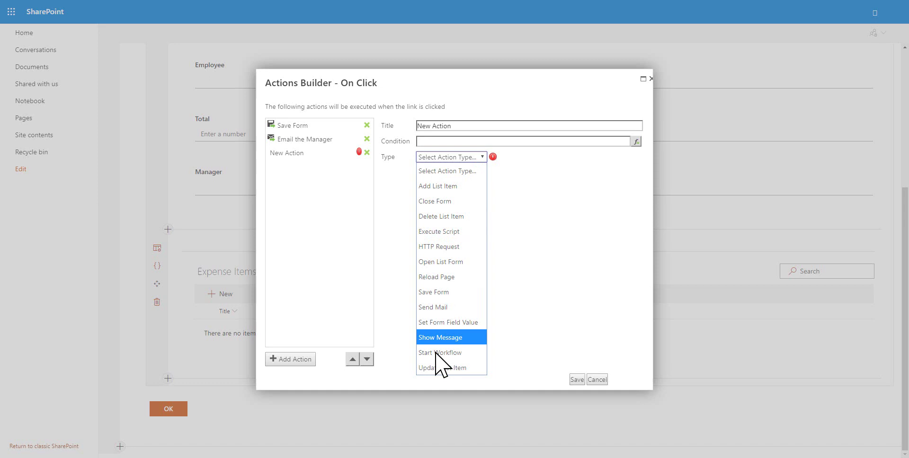
pyautogui.click(443, 337)
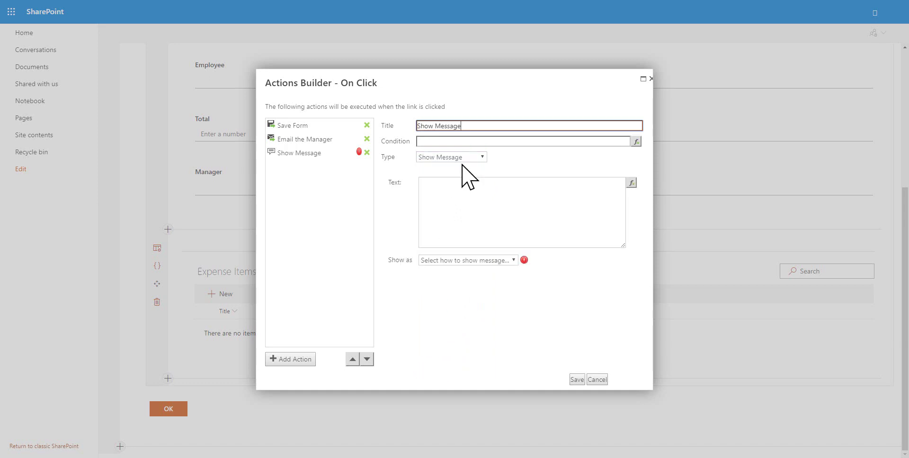
pyautogui.click(504, 261)
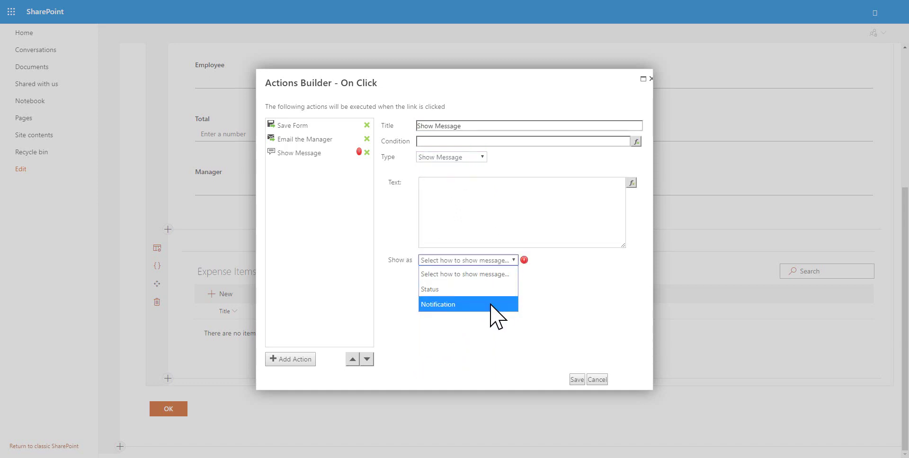
pyautogui.click(487, 290)
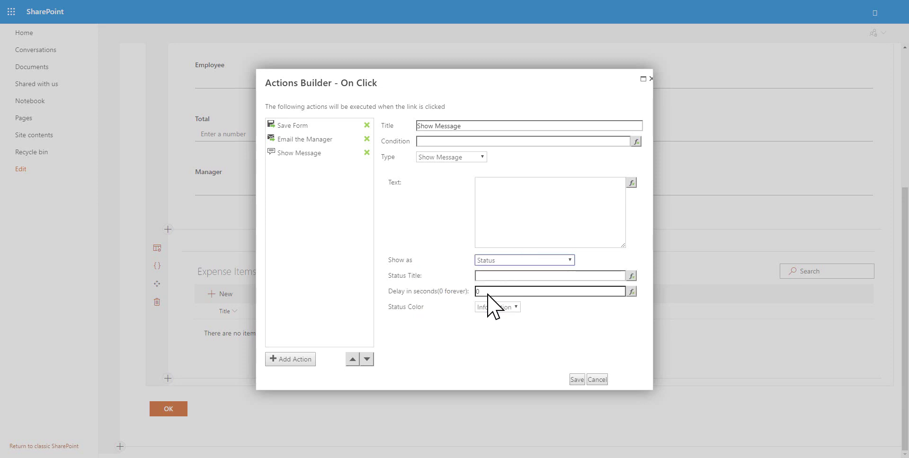
pyautogui.doubleClick(493, 291)
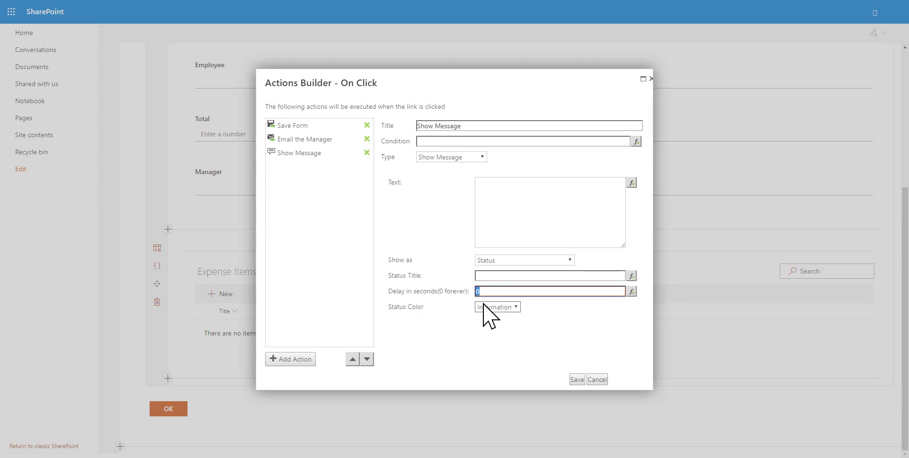
pyautogui.write('3')
pyautogui.click(516, 214)
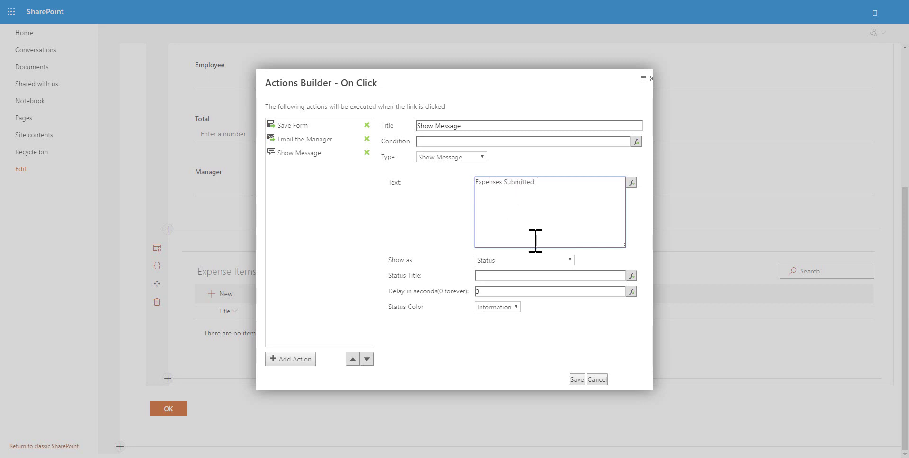
pyautogui.click(545, 277)
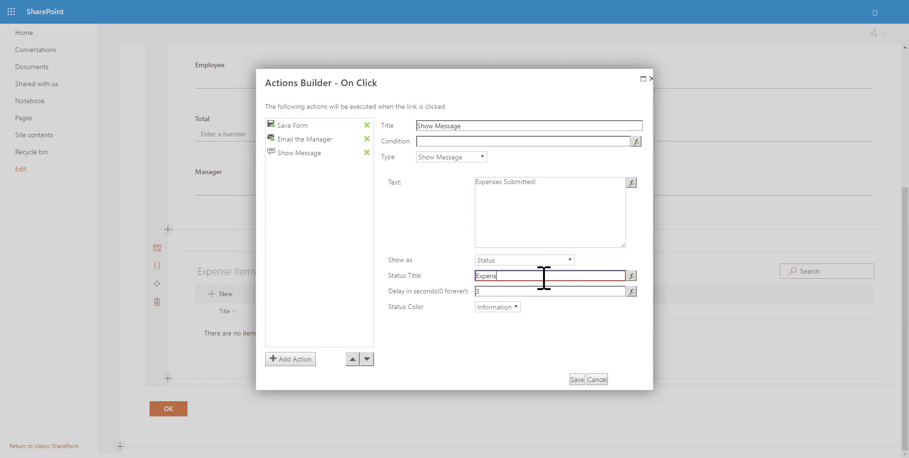
pyautogui.write('Expenses')
pyautogui.click(426, 372)
# - Add a fourth Close Form action and save the OK button's click actions
pyautogui.click(293, 359)
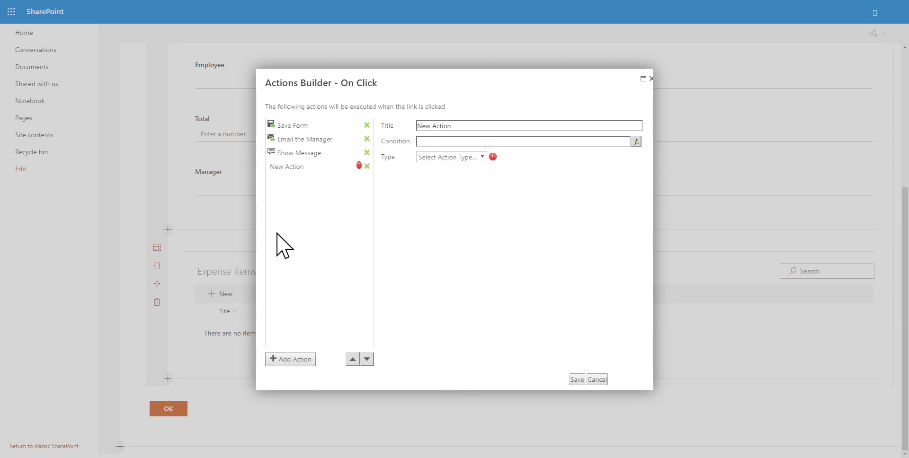
pyautogui.click(443, 157)
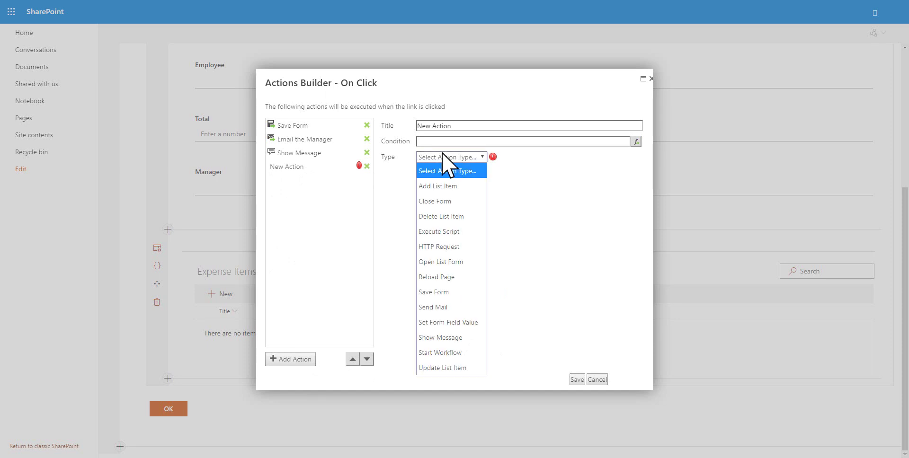
pyautogui.click(442, 201)
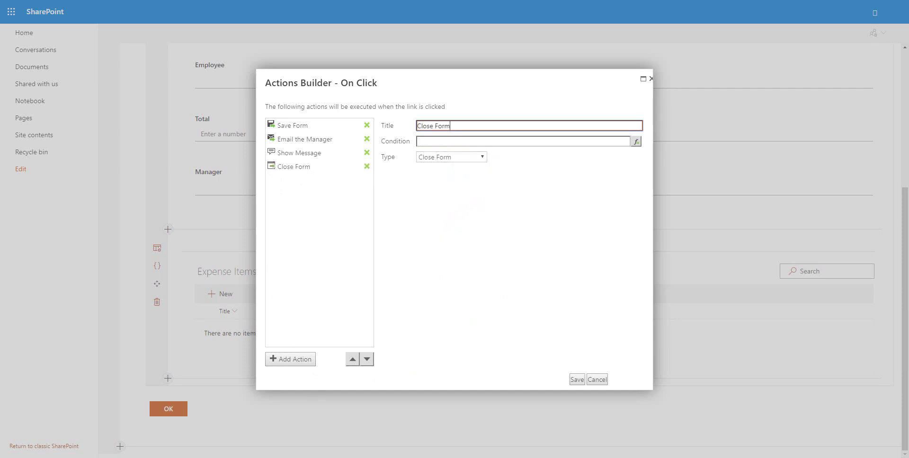
pyautogui.click(577, 380)
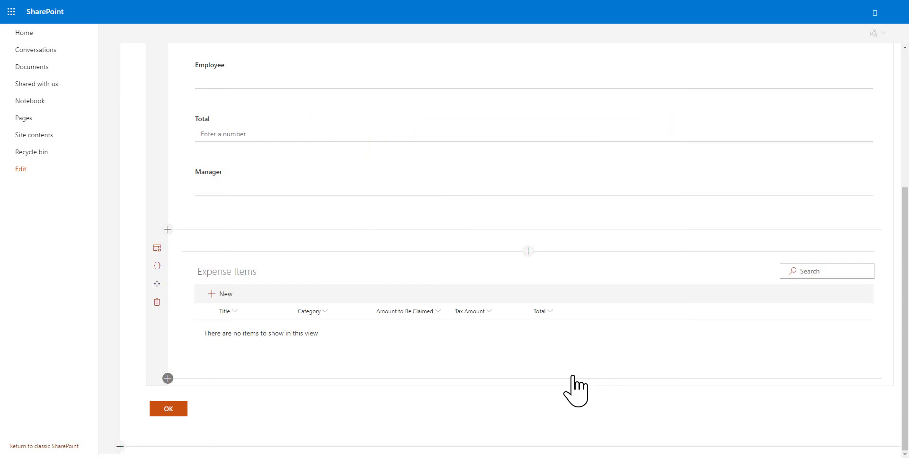
pyautogui.click(166, 410)
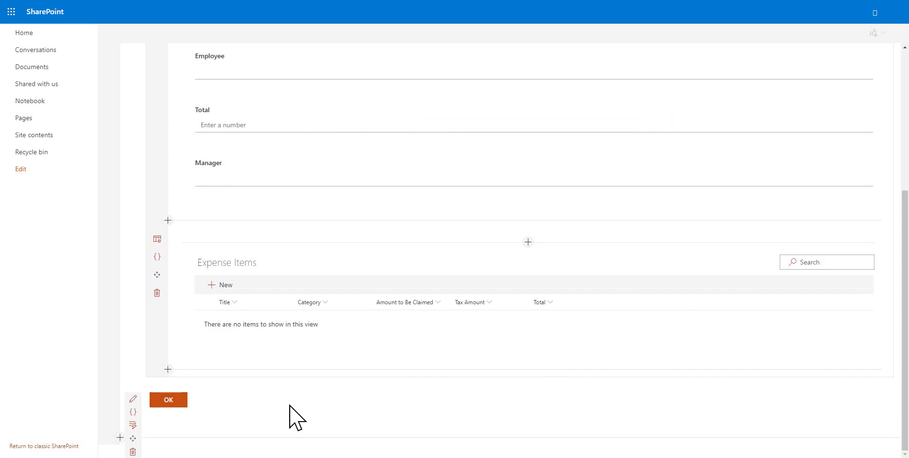
pyautogui.scroll(5, 297, 417)
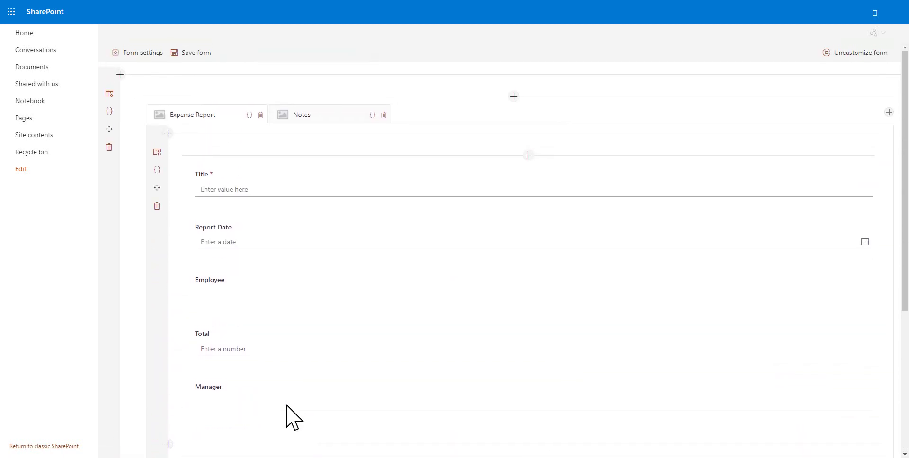
# - Save the form customization, dismiss the confirmation, and return through Site contents
pyautogui.click(188, 55)
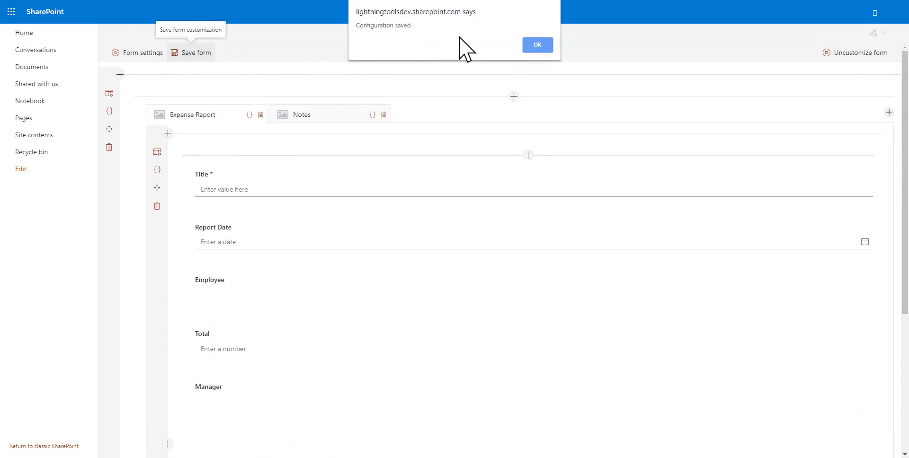
pyautogui.click(531, 43)
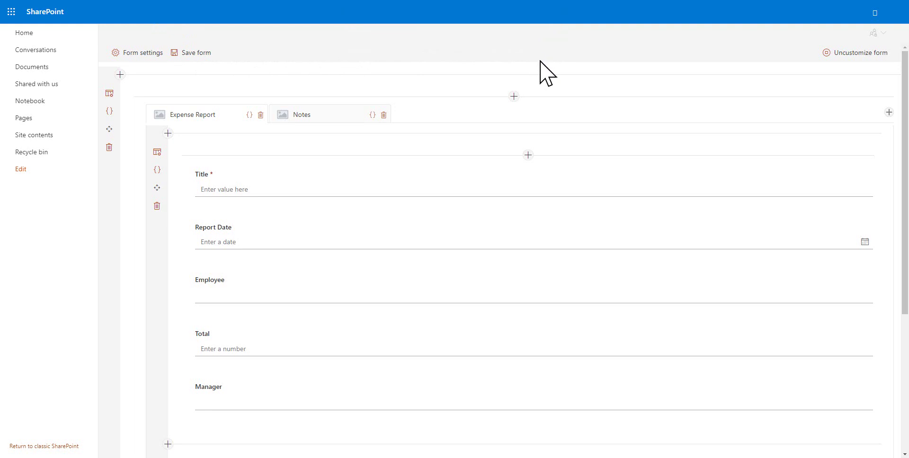
pyautogui.click(43, 136)
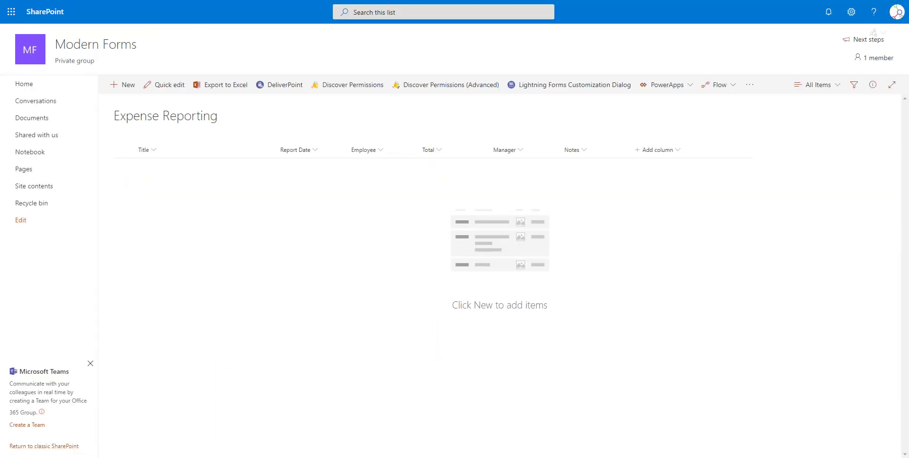
# - Start a new expense report titled 'Trip to Prague' with Report Date 11/25/2019
pyautogui.click(124, 86)
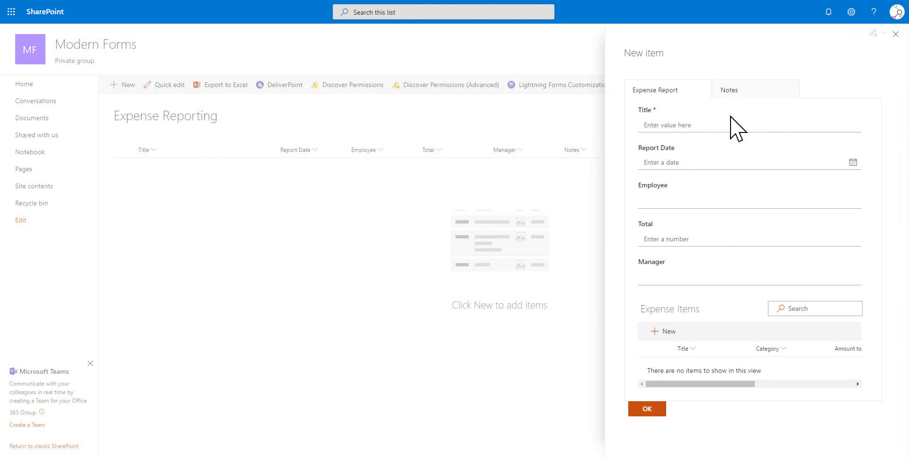
pyautogui.click(681, 126)
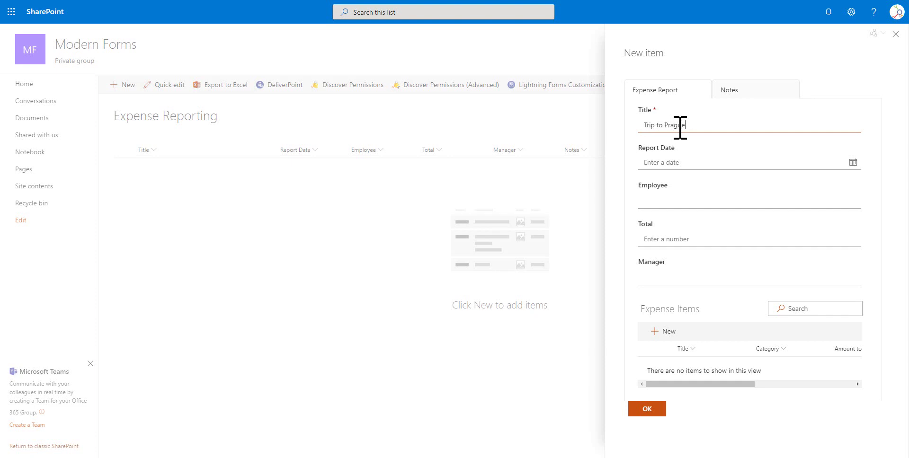
pyautogui.click(730, 162)
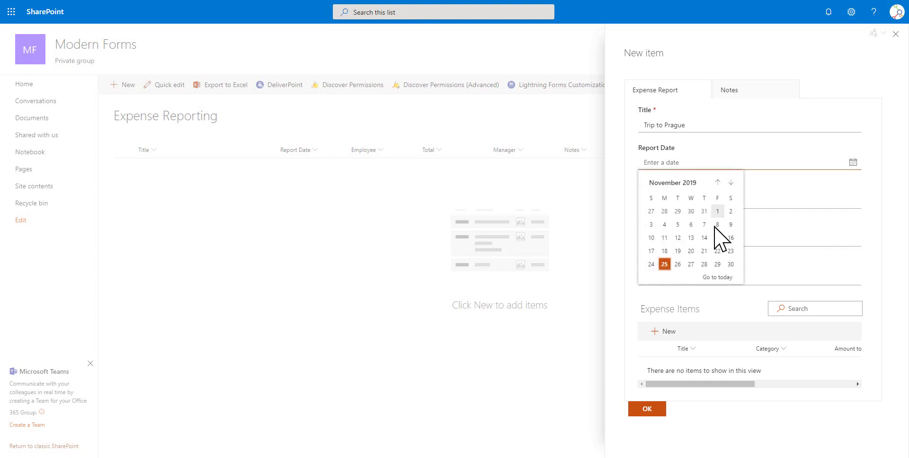
pyautogui.click(664, 264)
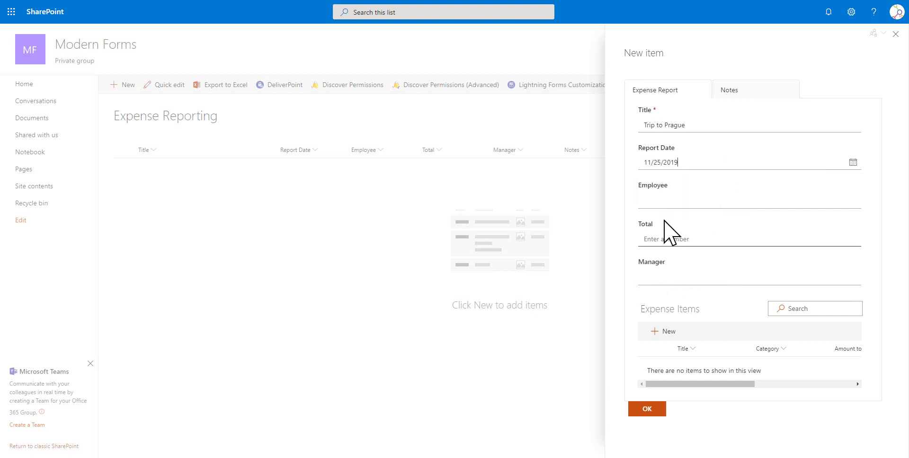
# - Set the first test user as Employee, fill the Total, and choose the second test user as Manager
pyautogui.click(661, 202)
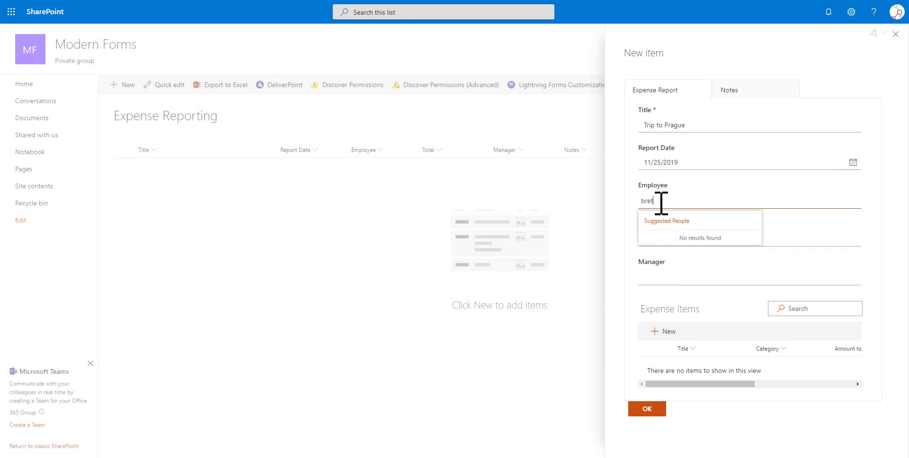
pyautogui.write('bret')
pyautogui.press('BackSpace')
pyautogui.press('BackSpace')
pyautogui.press('BackSpace')
pyautogui.write('test')
pyautogui.click(680, 256)
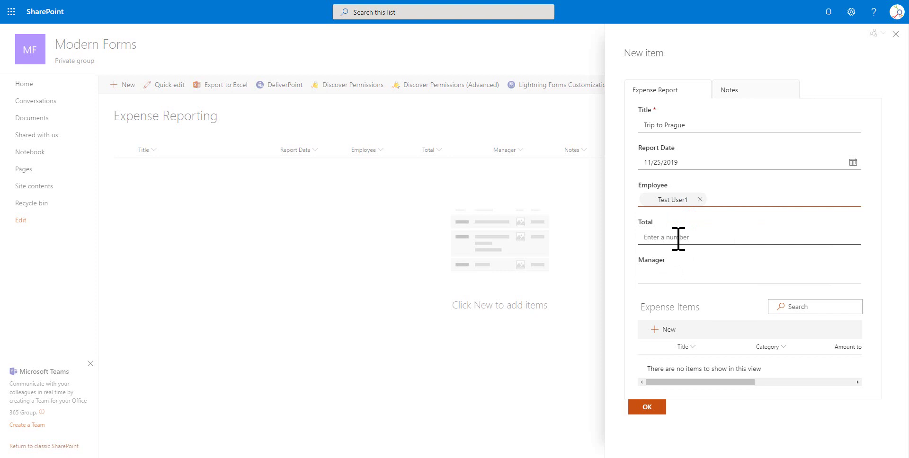
pyautogui.click(674, 238)
pyautogui.click(689, 278)
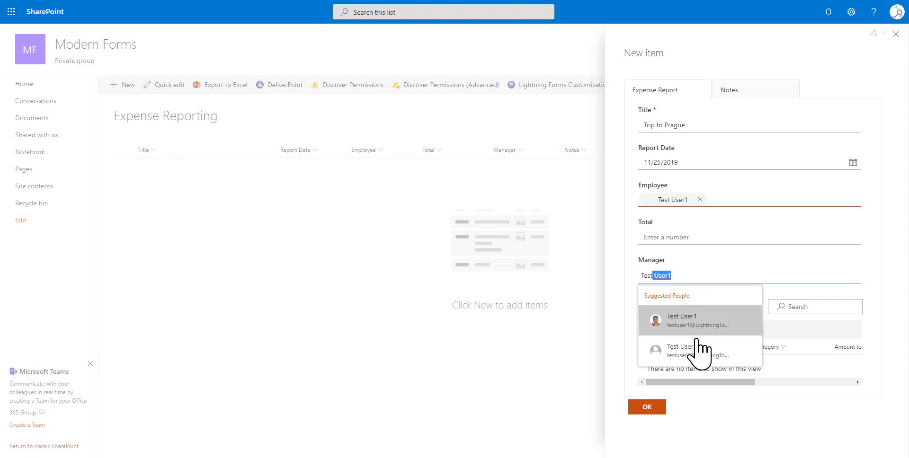
pyautogui.click(701, 349)
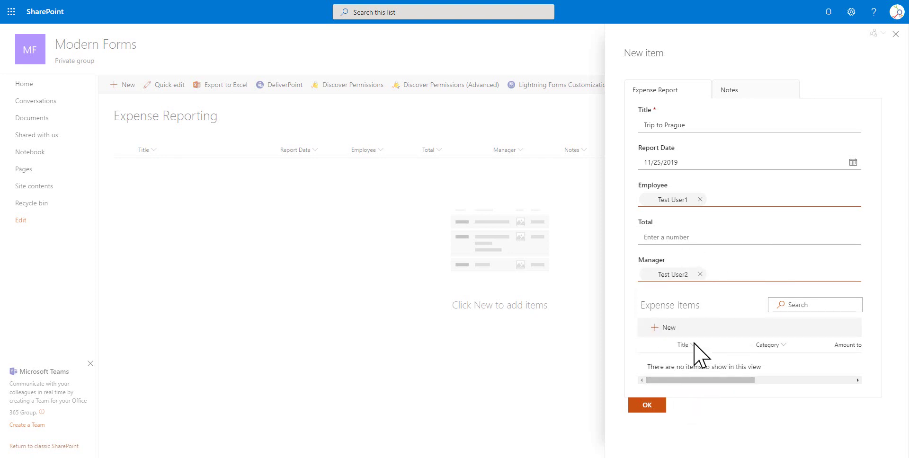
# - Add a 'Meal Out' expense item: category Other, 100 claimed, 20 tax, 120 total
pyautogui.click(663, 328)
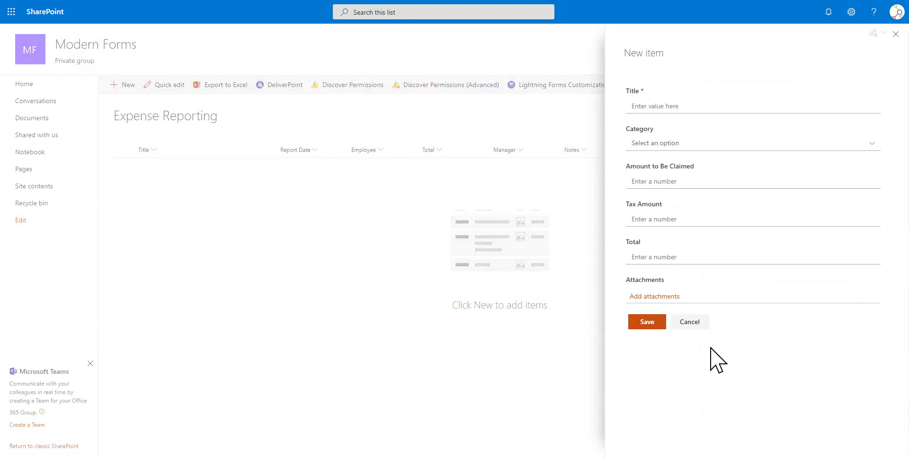
pyautogui.click(658, 101)
pyautogui.click(670, 146)
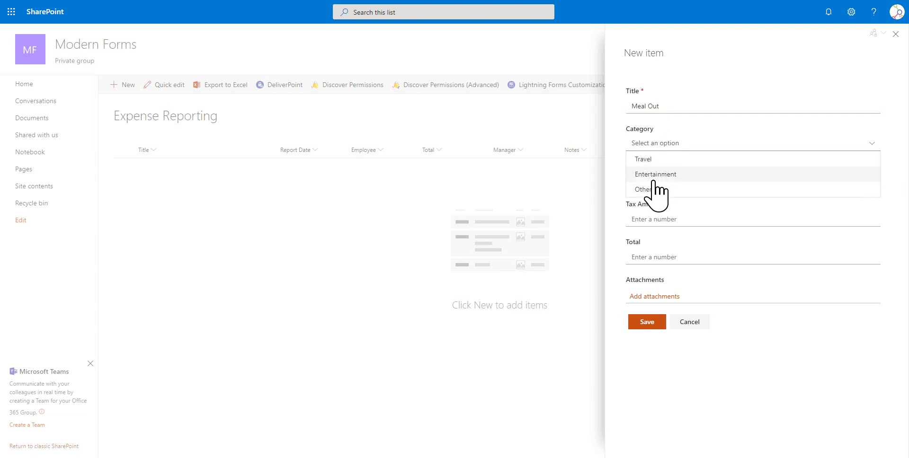
pyautogui.click(654, 190)
pyautogui.click(662, 183)
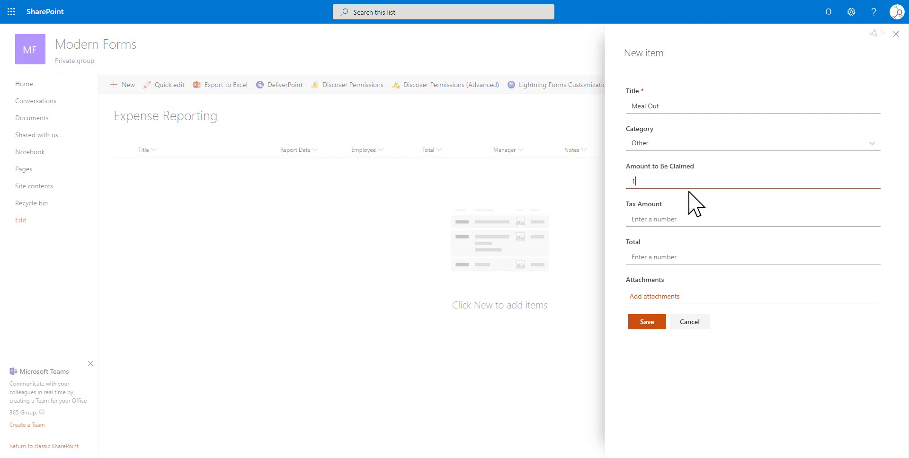
pyautogui.click(688, 222)
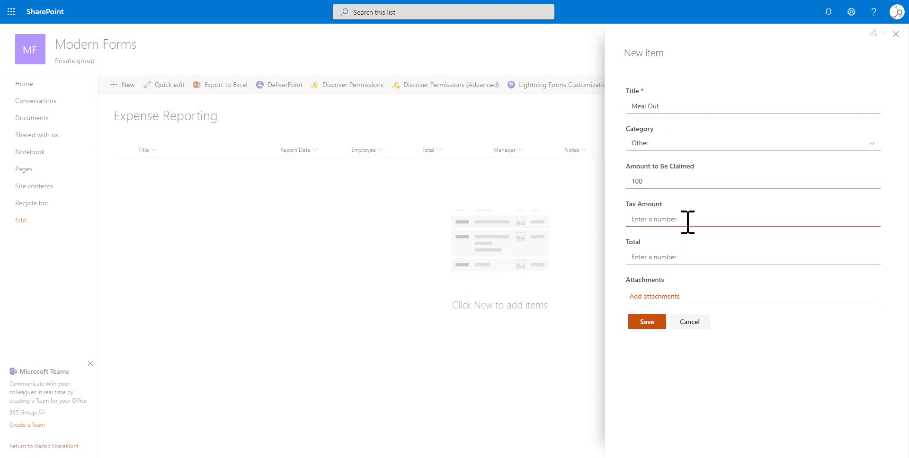
pyautogui.click(682, 257)
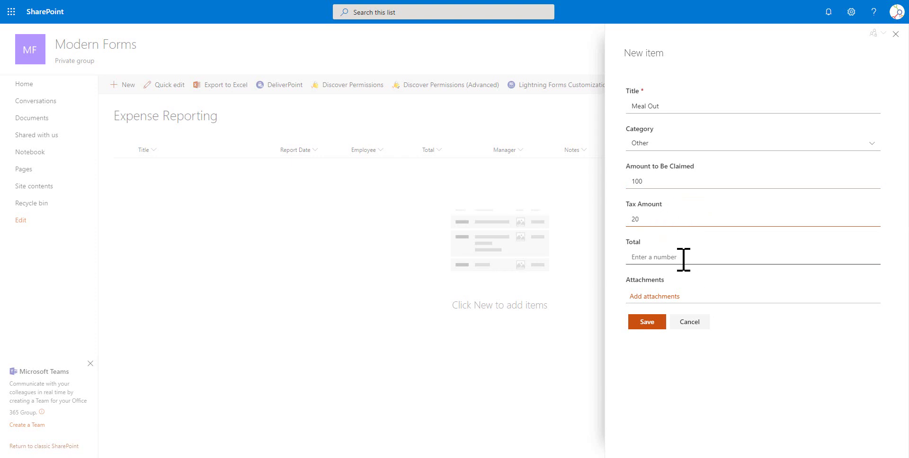
pyautogui.write('120')
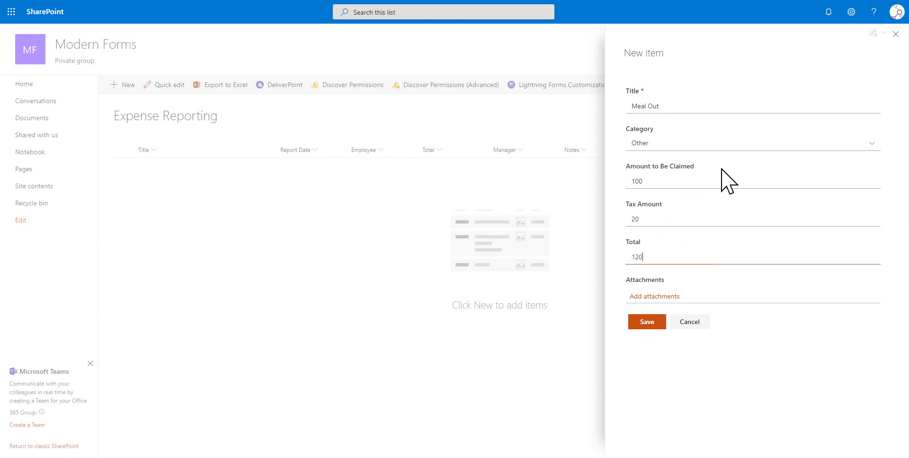
pyautogui.click(637, 322)
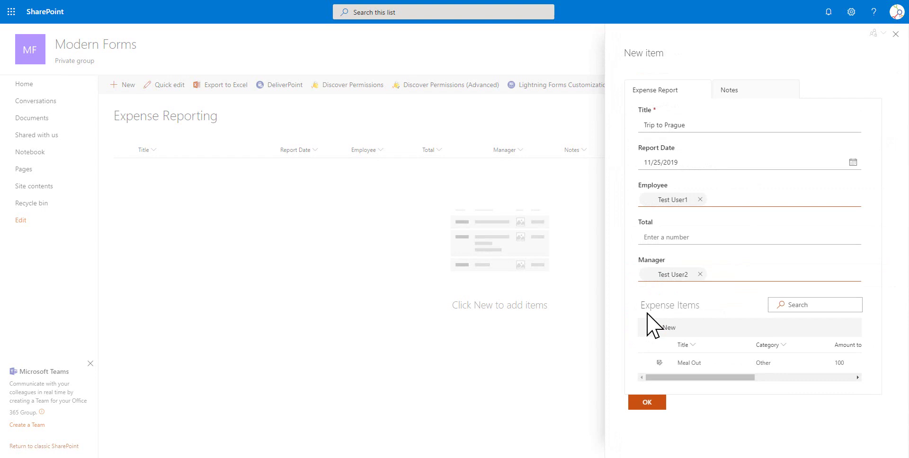
pyautogui.moveTo(734, 378)
pyautogui.mouseDown()
pyautogui.moveTo(812, 383)
pyautogui.moveTo(722, 390)
pyautogui.mouseUp()
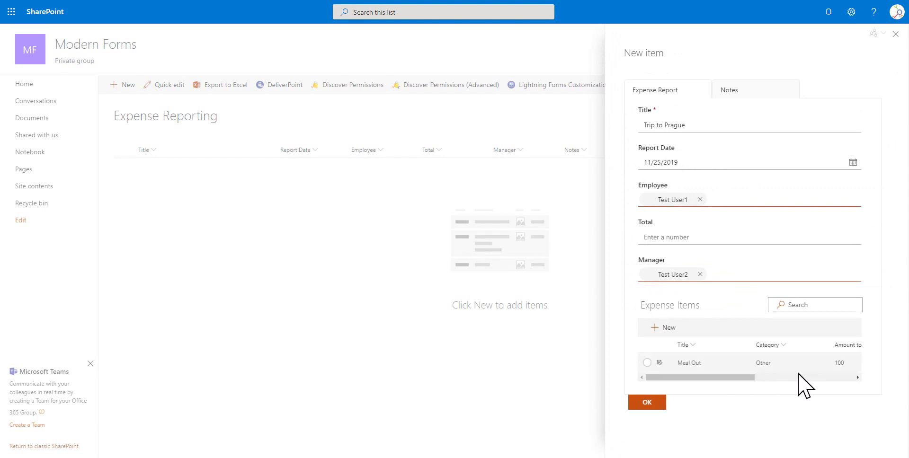
# - Add a 'Flight' expense item: category Travel, 1000 claimed, 200 tax, 1200 total
pyautogui.click(670, 329)
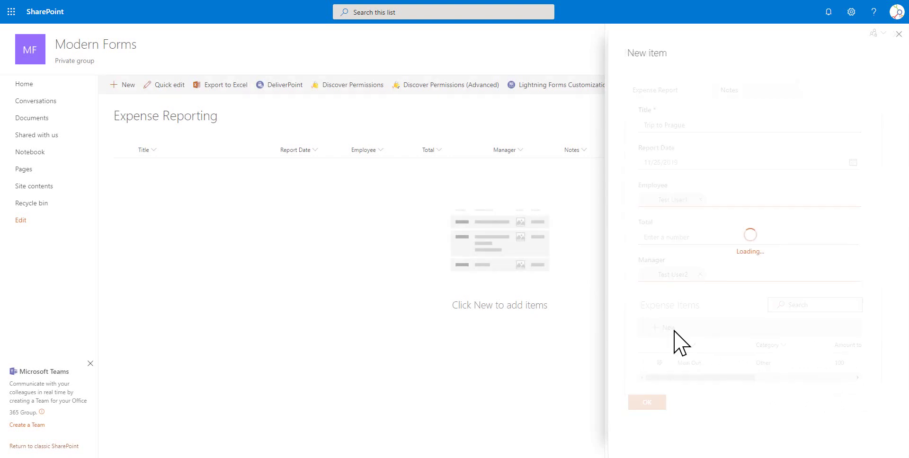
pyautogui.click(671, 105)
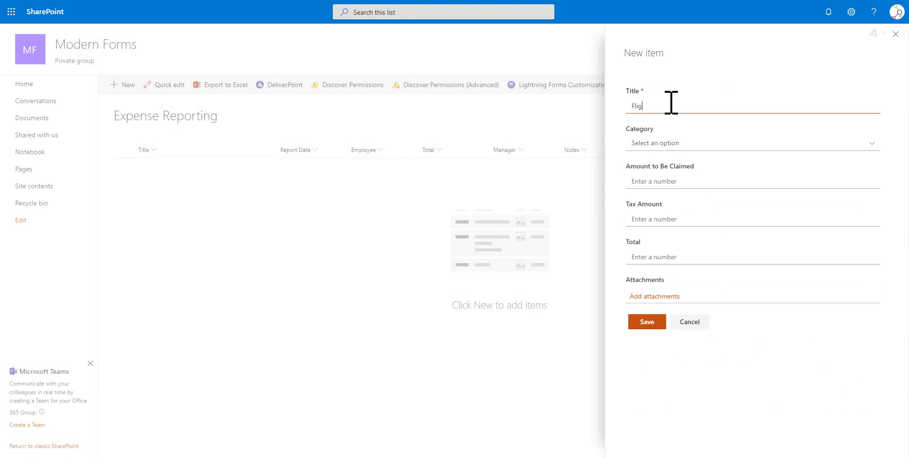
pyautogui.click(693, 145)
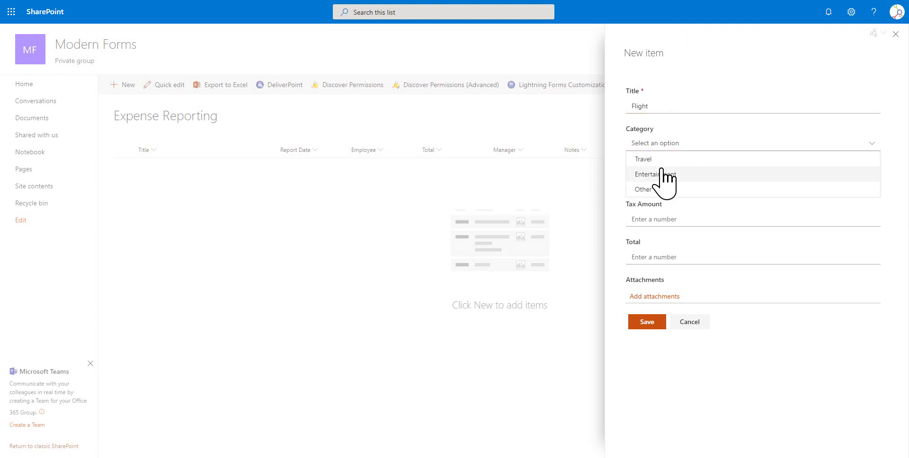
pyautogui.click(659, 157)
pyautogui.click(667, 181)
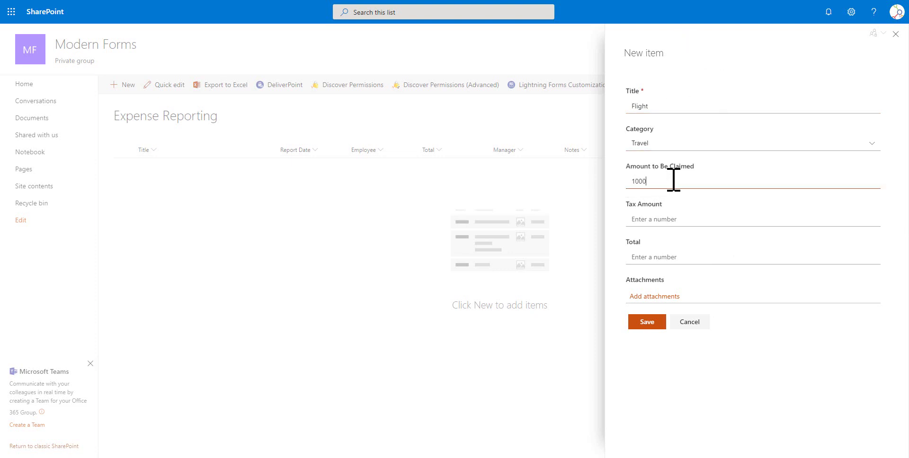
pyautogui.click(740, 216)
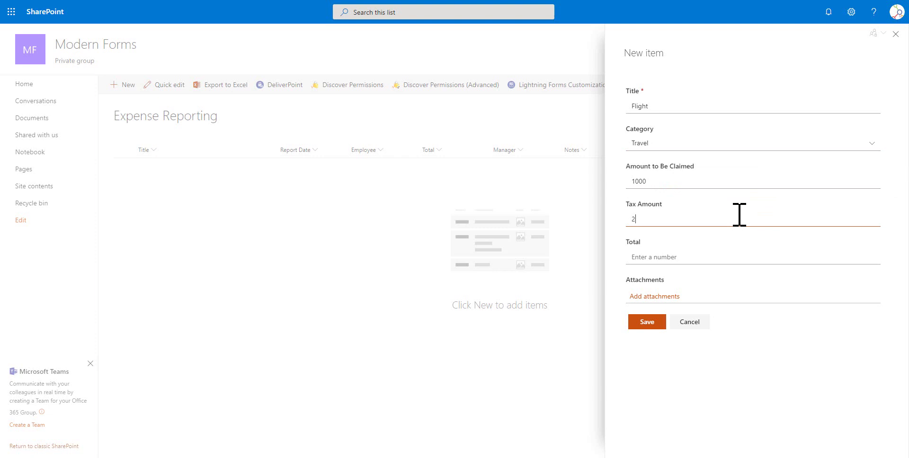
pyautogui.click(671, 259)
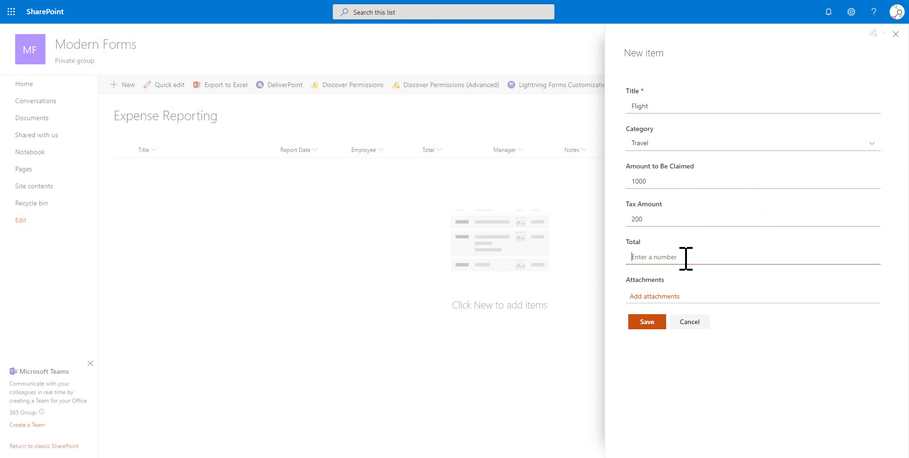
pyautogui.click(651, 322)
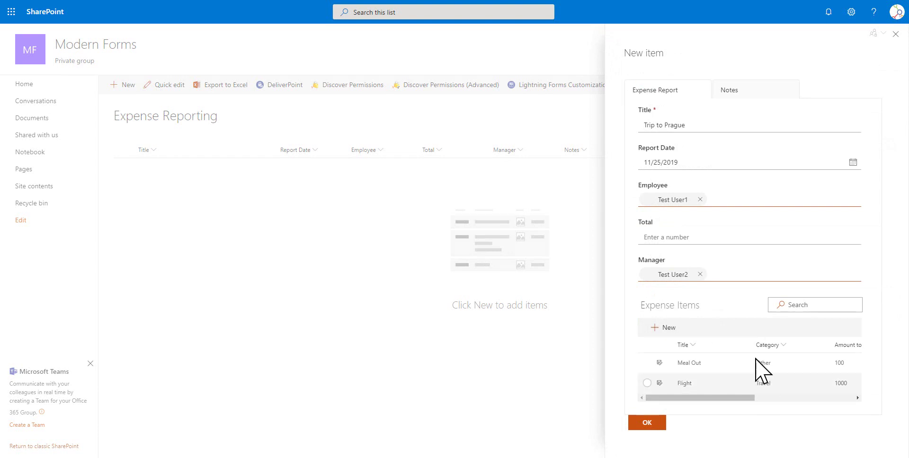
pyautogui.moveTo(749, 398); pyautogui.dragTo(675, 378)
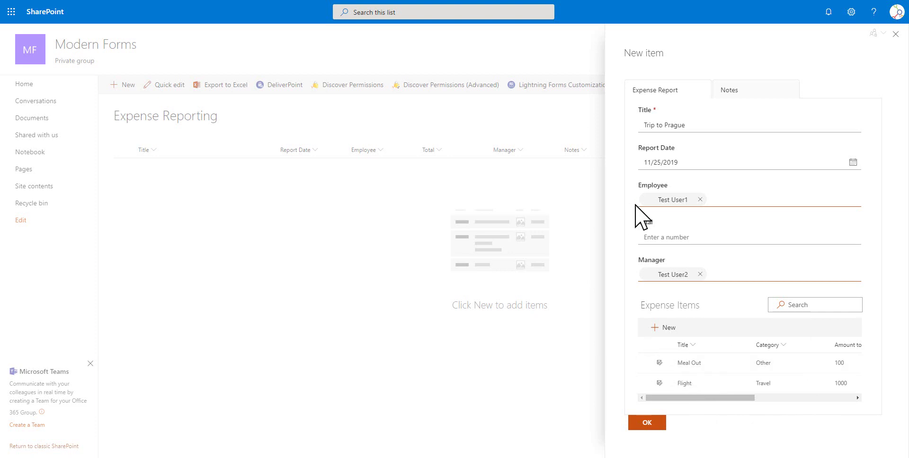
# - Look at the Notes editor, close it unchanged, and submit the Trip to Prague report
pyautogui.click(750, 95)
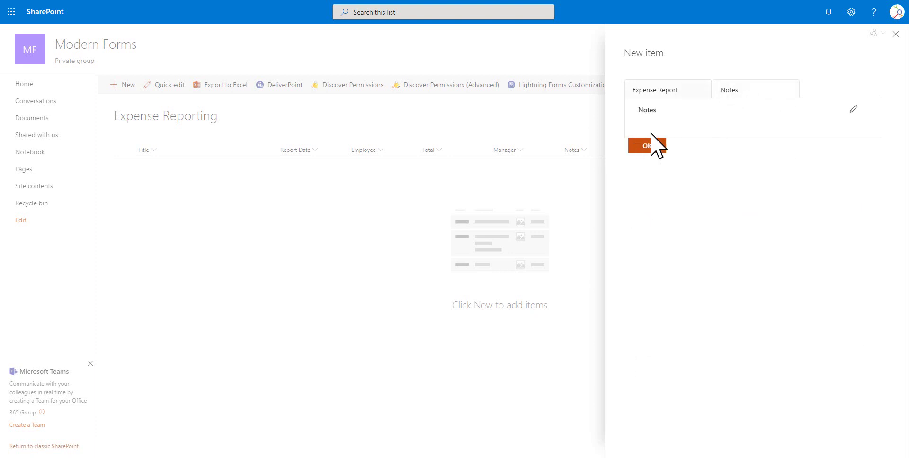
pyautogui.click(854, 109)
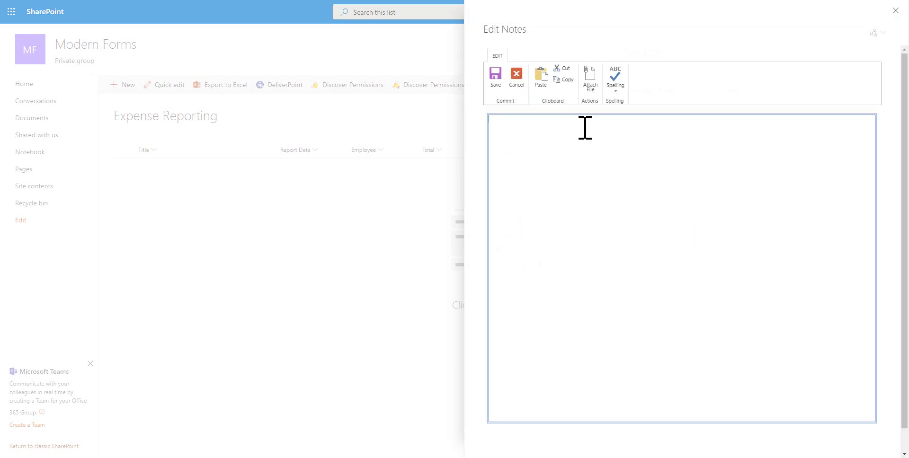
pyautogui.click(895, 10)
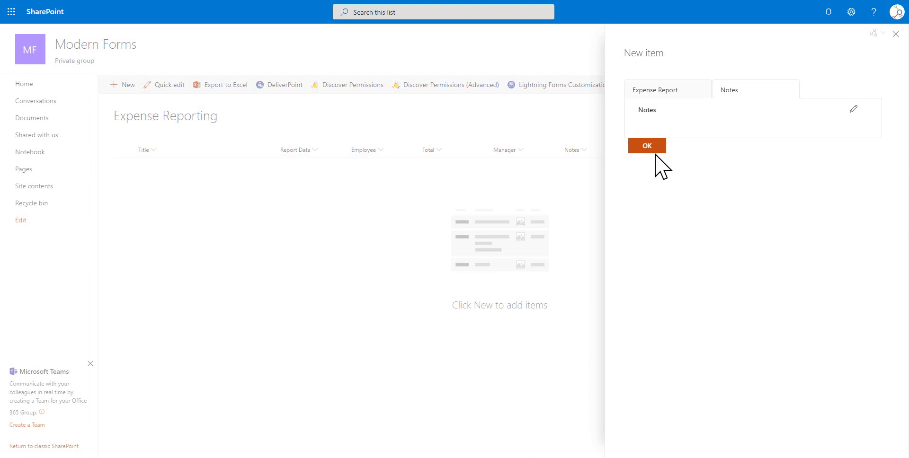
pyautogui.click(652, 147)
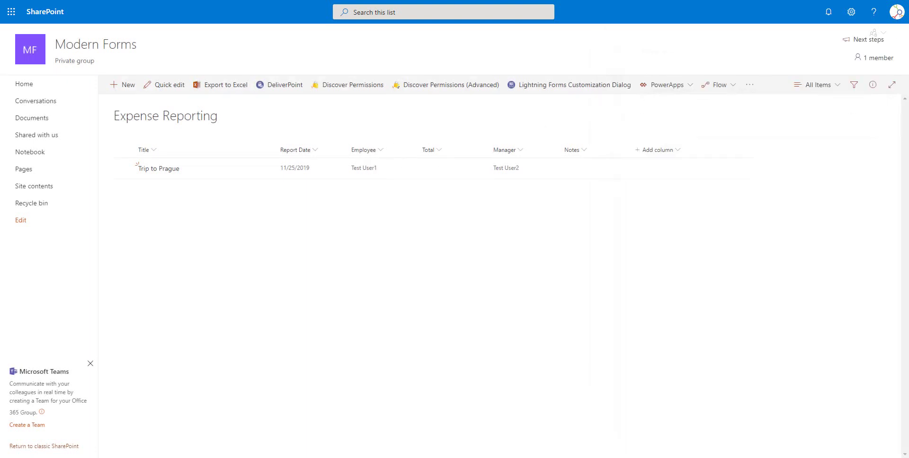
# - Check Meal Out and Flight in the Expense Items list, then start a new Expense Reporting item
pyautogui.click(36, 187)
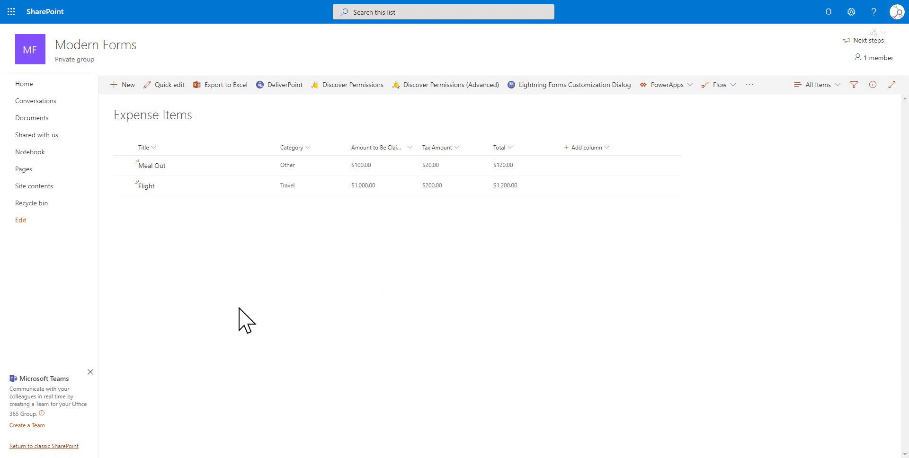
pyautogui.click(49, 188)
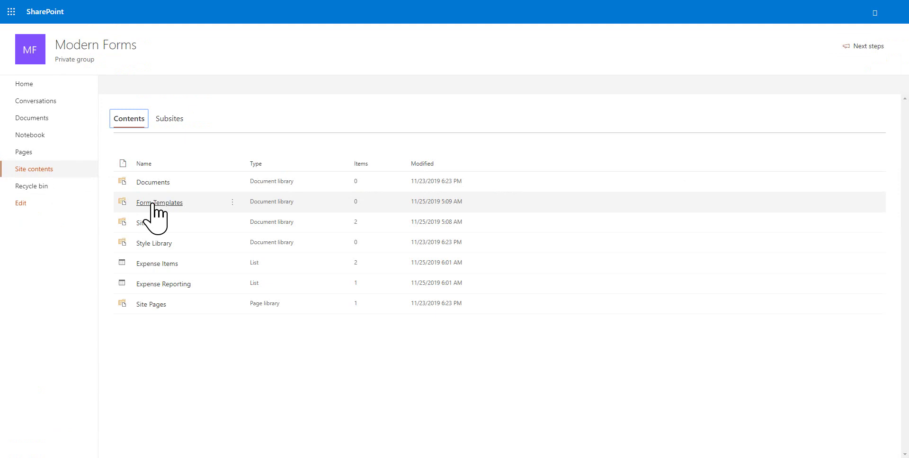
pyautogui.click(171, 286)
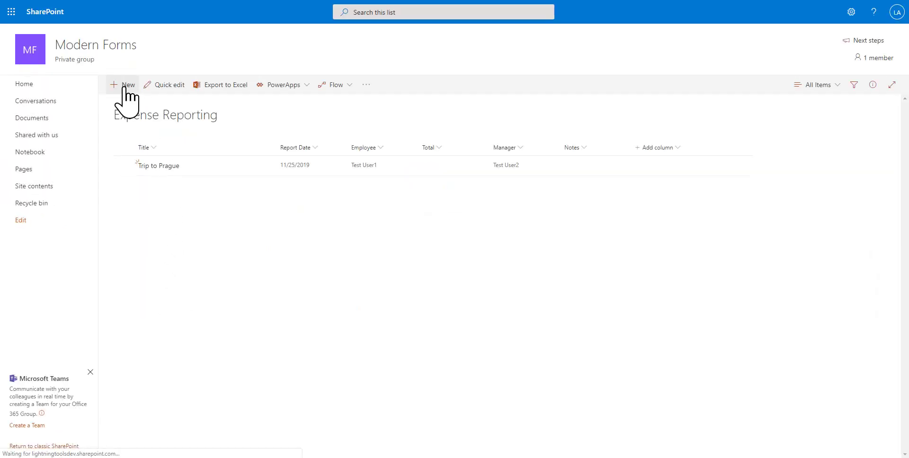
pyautogui.click(124, 85)
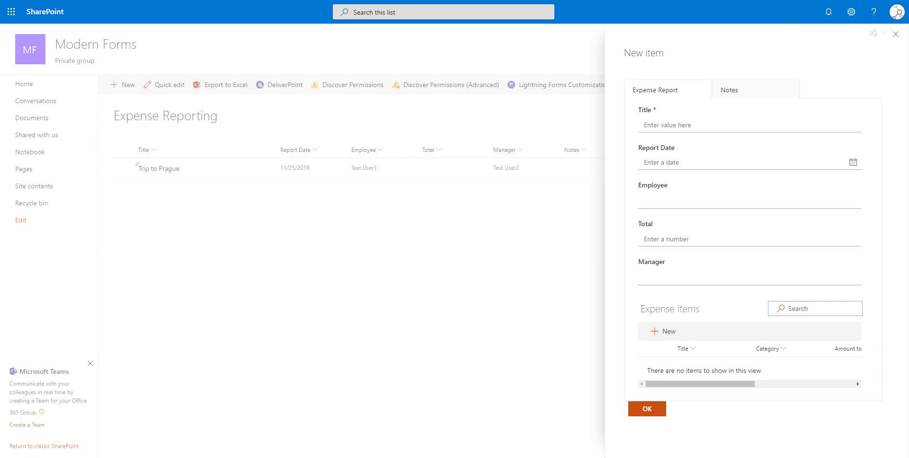
pyautogui.moveTo(782, 2); pyautogui.dragTo(605, 61)
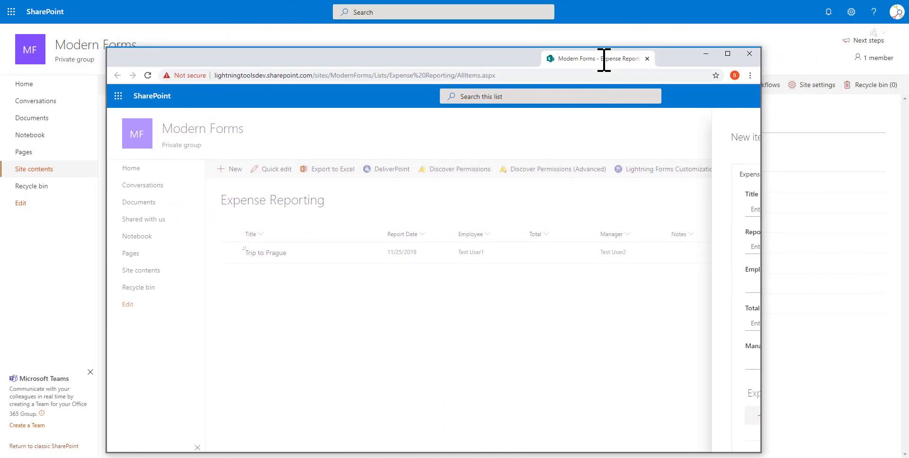
pyautogui.press('Escape')
pyautogui.moveTo(872, 0); pyautogui.dragTo(168, 59)
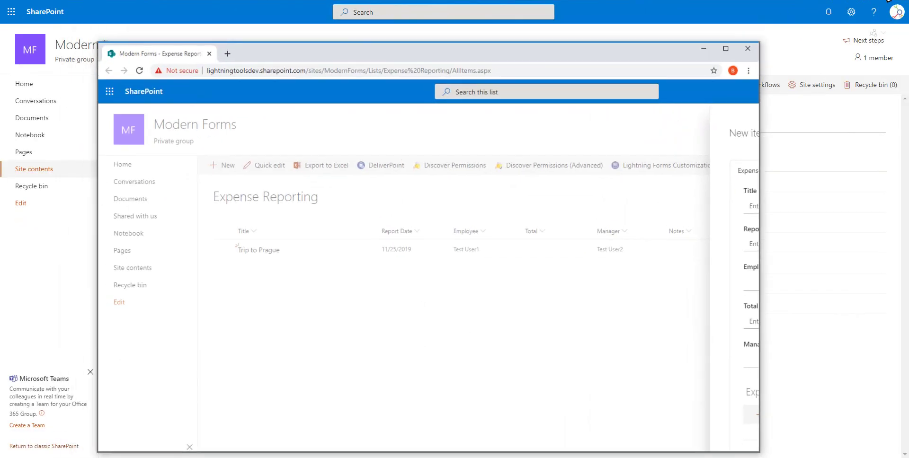
pyautogui.moveTo(656, 132); pyautogui.dragTo(341, 162)
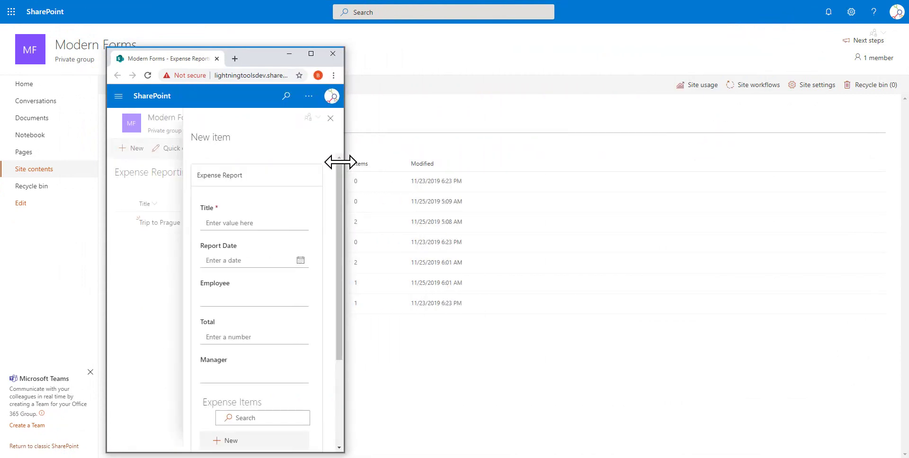
pyautogui.scroll(-3, 277, 303)
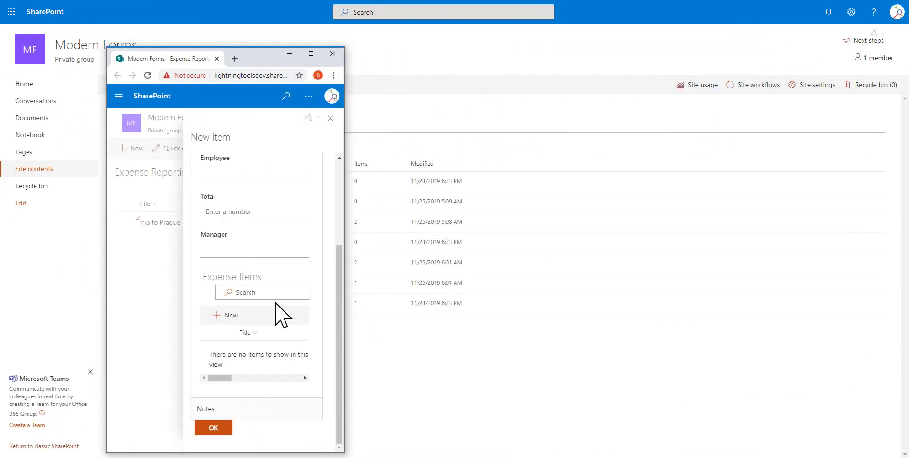
pyautogui.scroll(3, 277, 296)
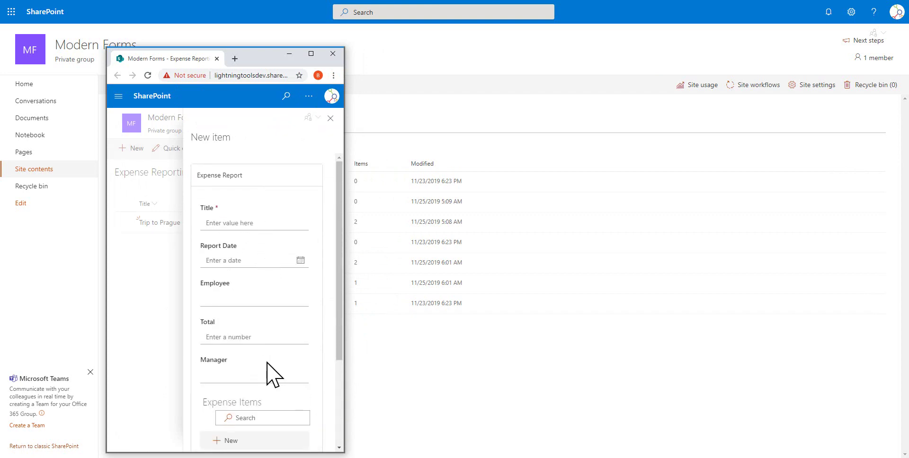
pyautogui.click(311, 53)
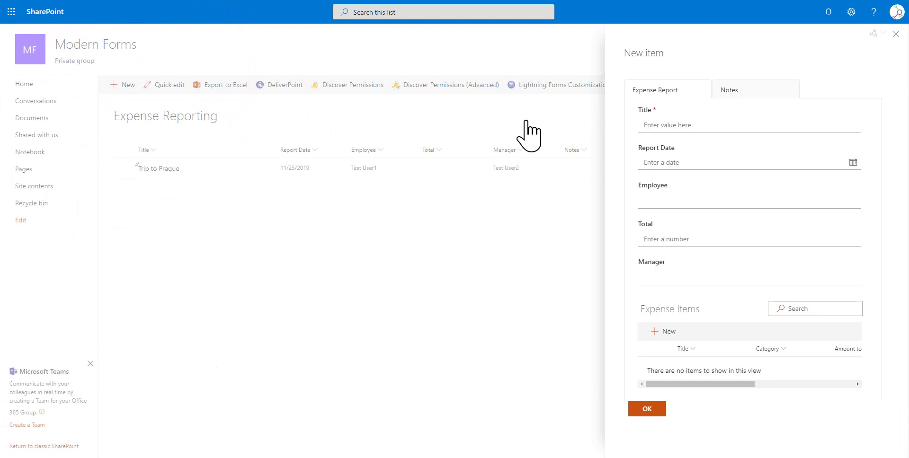